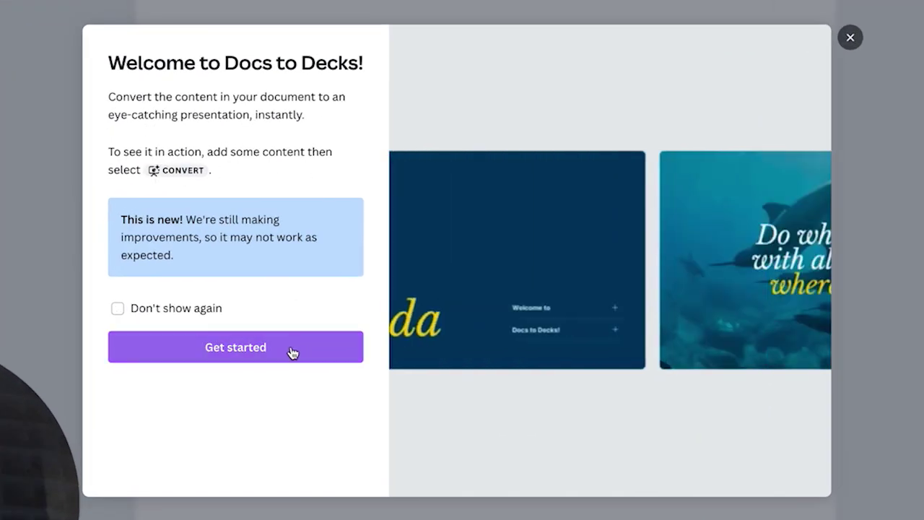
# Dismiss the Docs to Decks welcome dialog to reveal the sample document
pyautogui.click(293, 351)
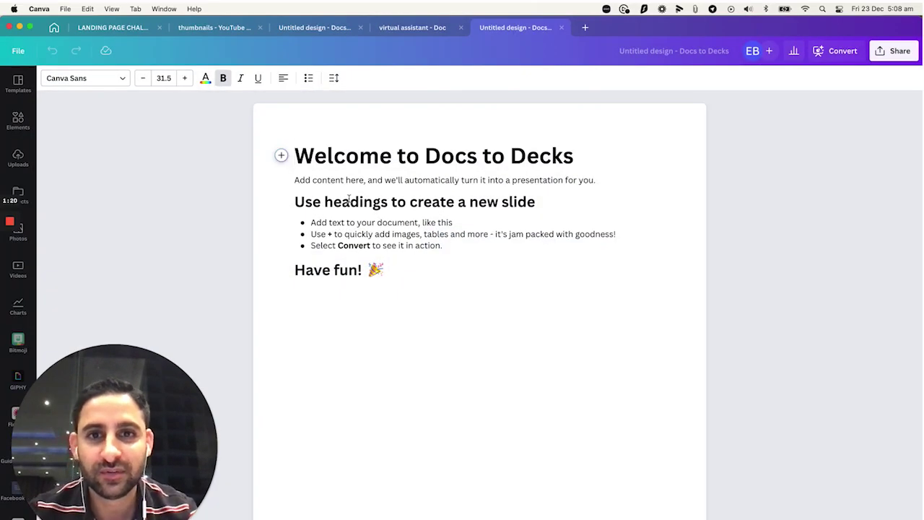
# Select all the sample headings and bullet text and delete it
pyautogui.hotkey('shift', 'Down')
pyautogui.hotkey('shift', 'Down')
pyautogui.hotkey('shift', 'Down')
pyautogui.hotkey('shift', 'Down')
pyautogui.hotkey('shift', 'Down')
pyautogui.hotkey('shift', 'Down')
pyautogui.hotkey('shift', 'Down')
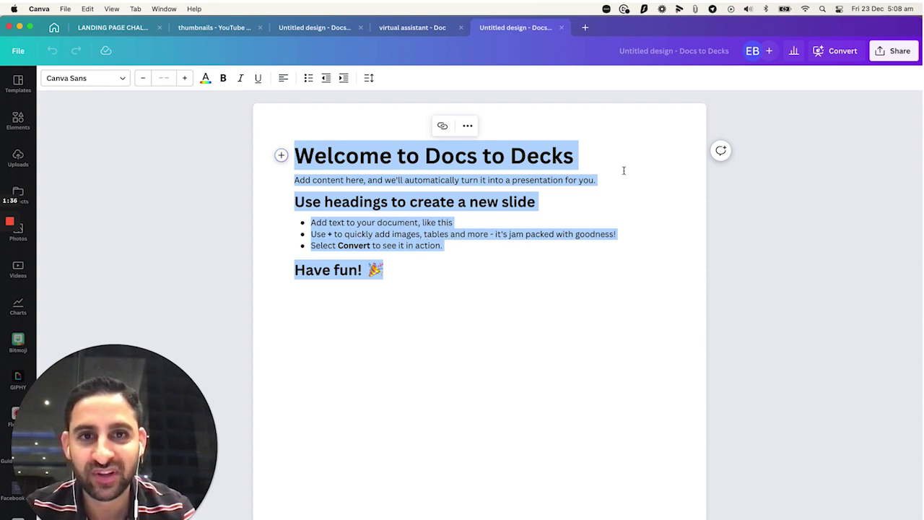
pyautogui.press('BackSpace')
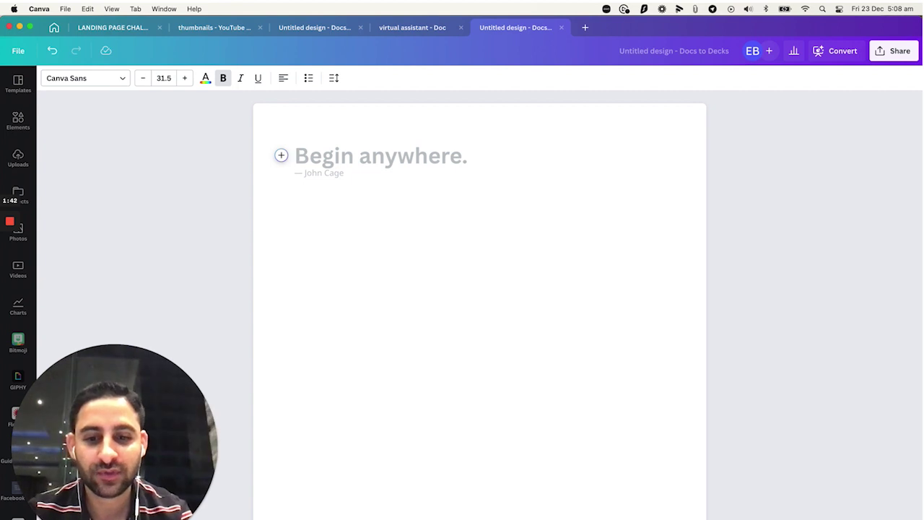
# Enter the heading 'Starting an online business if you have no experience or skills or money to start one'
pyautogui.write('Starting ')
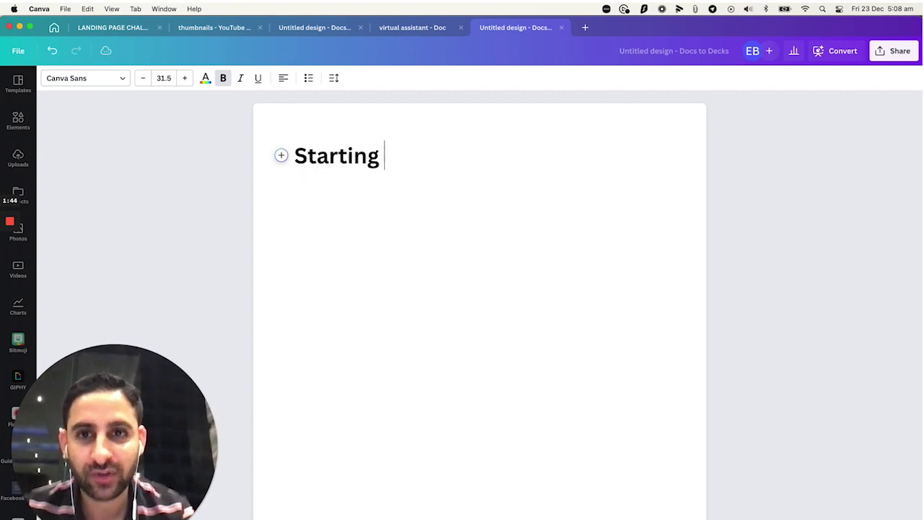
pyautogui.write('an online be')
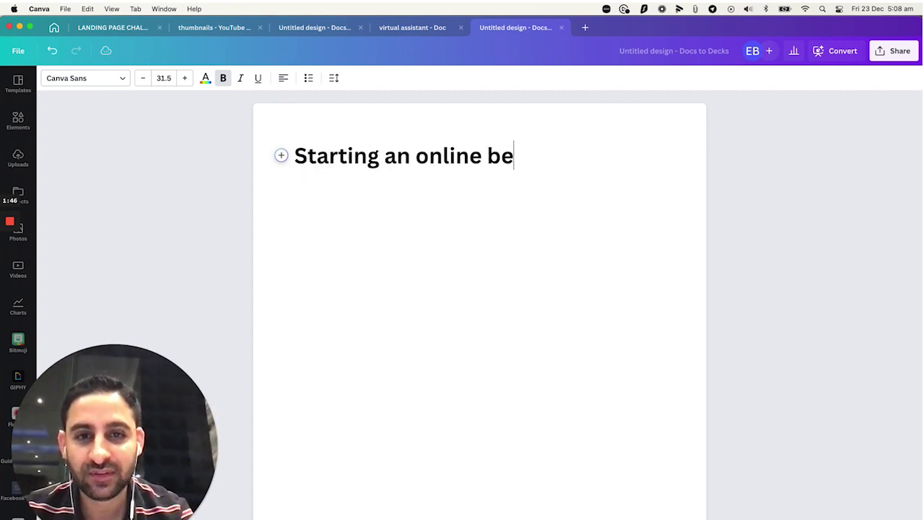
pyautogui.press('BackSpace')
pyautogui.write('usiness if you have ')
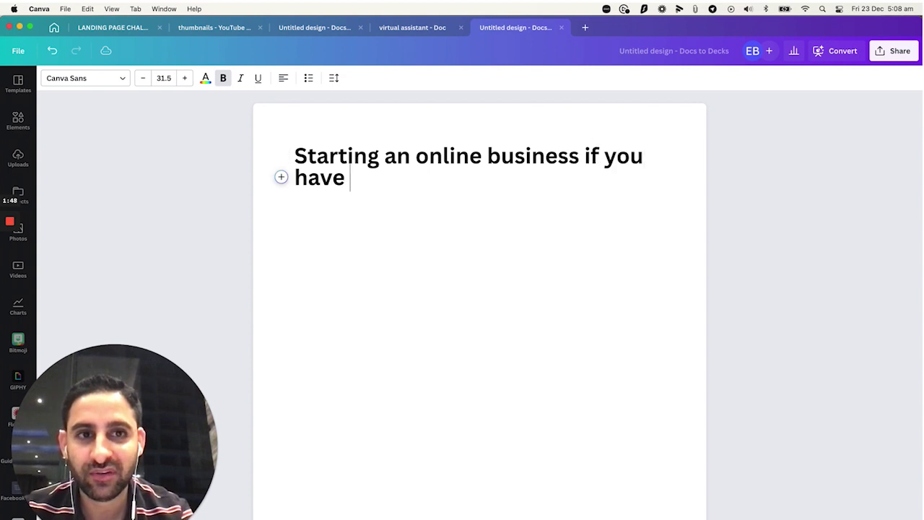
pyautogui.write('no experience o')
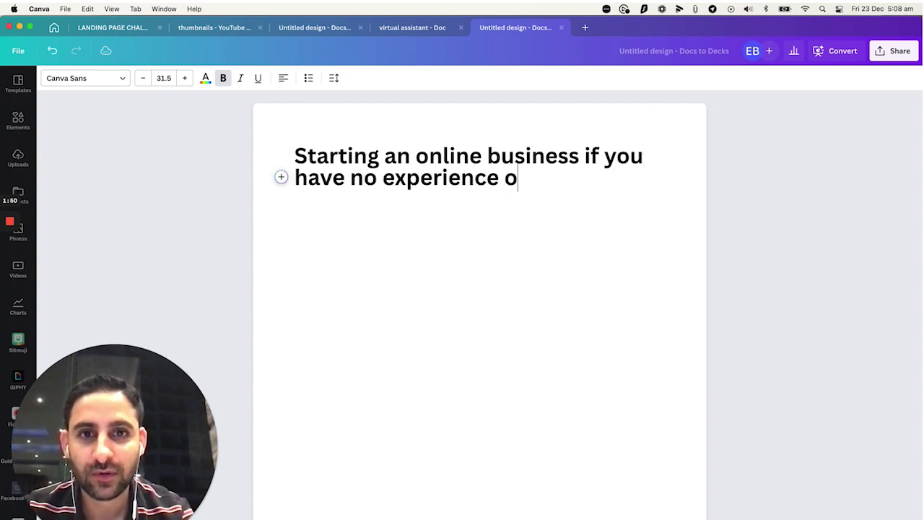
pyautogui.write('r skills ')
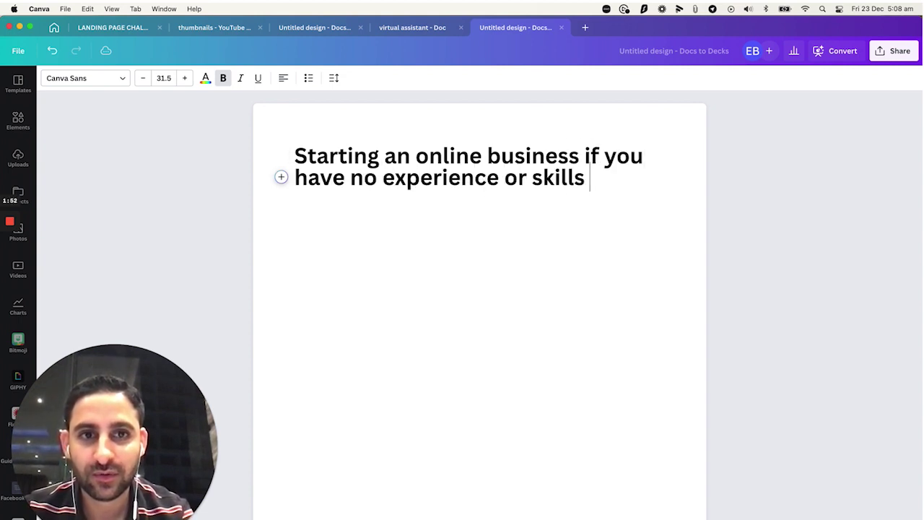
pyautogui.write('or money to start one')
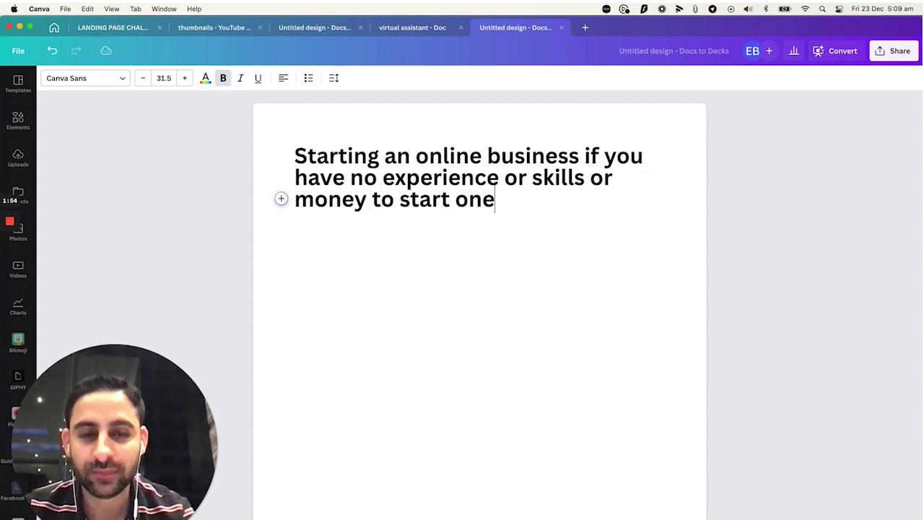
pyautogui.press('Return')
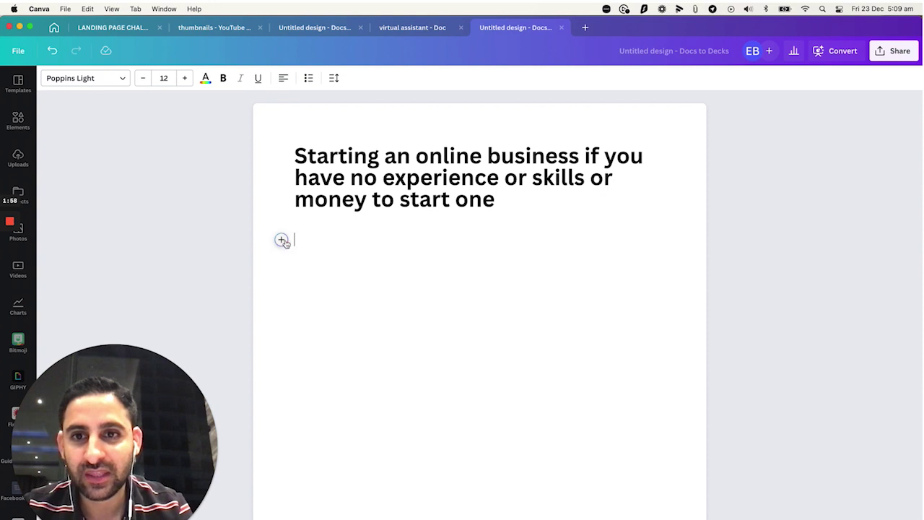
pyautogui.click(281, 239)
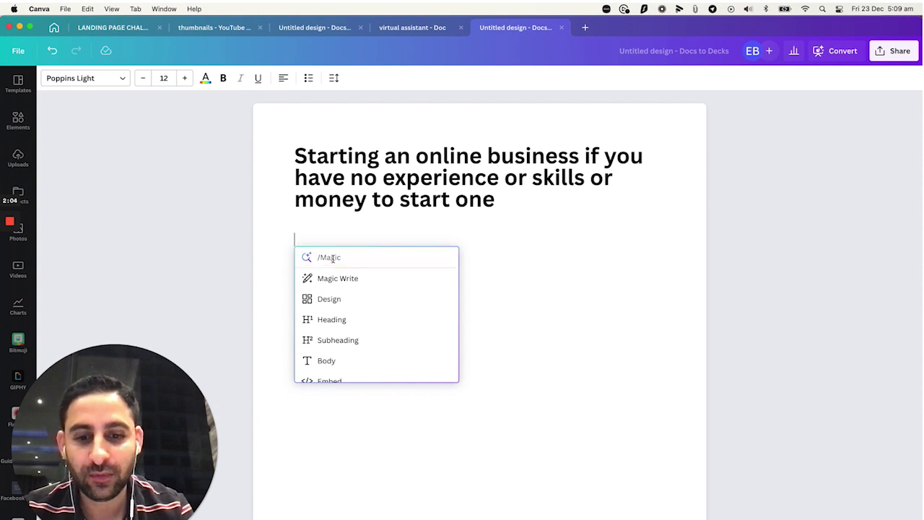
# Search graphics for 'how to find your first client', then start a Magic Write prompt
pyautogui.write('how ')
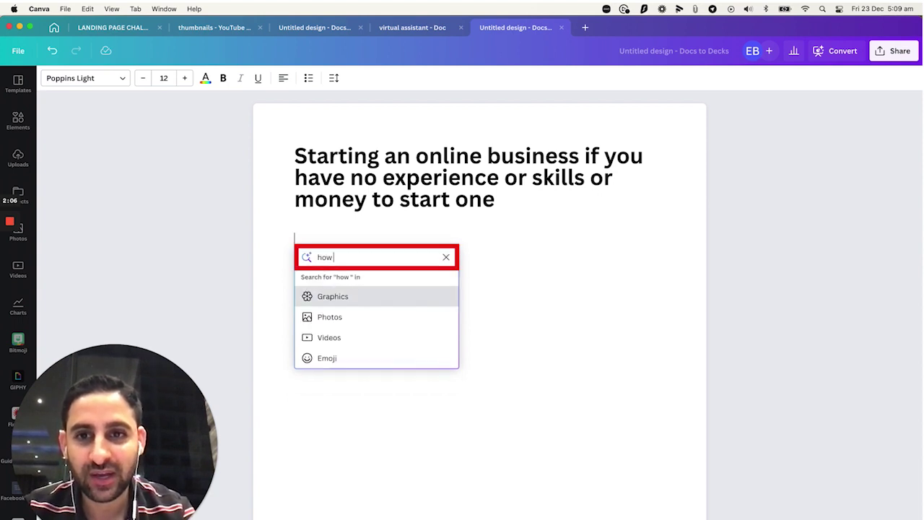
pyautogui.write('to find your')
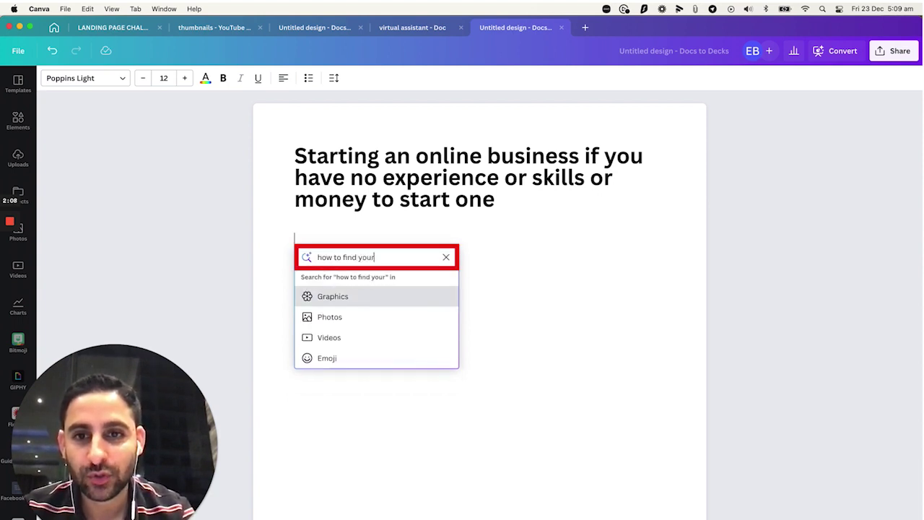
pyautogui.write(' first client')
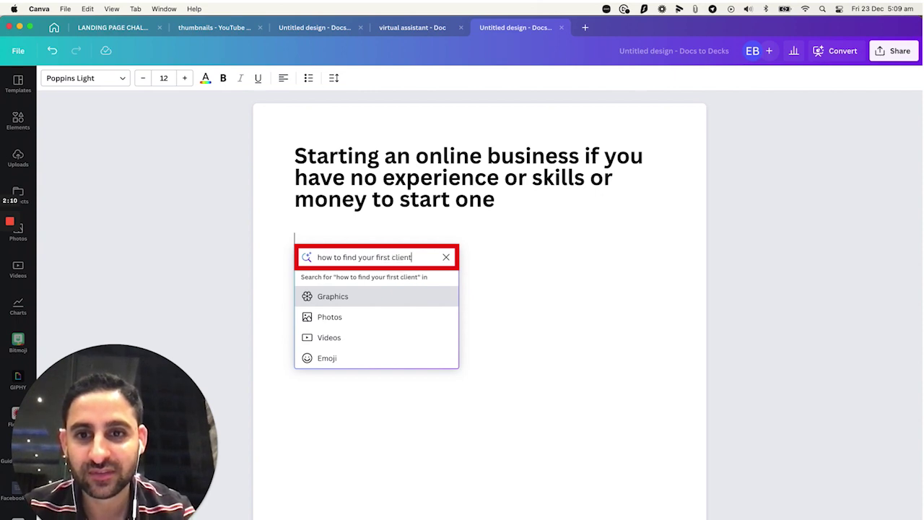
pyautogui.press('Return')
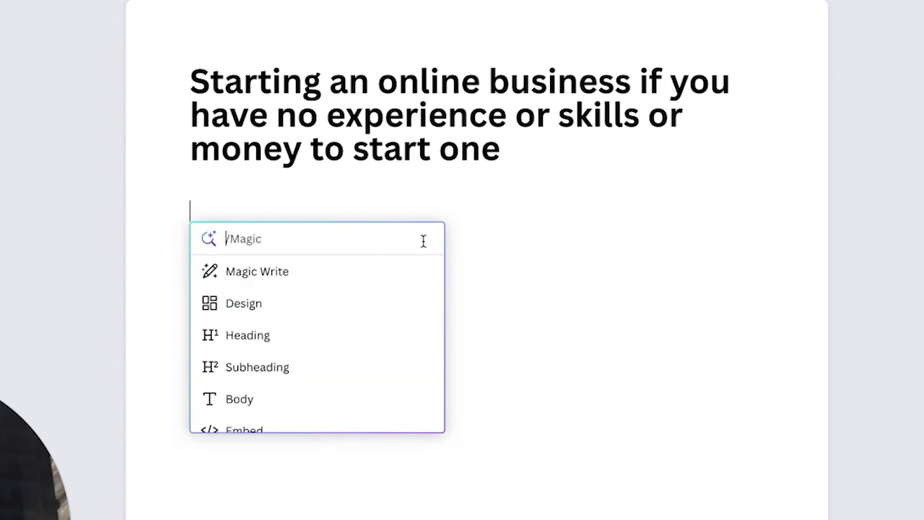
pyautogui.click(258, 281)
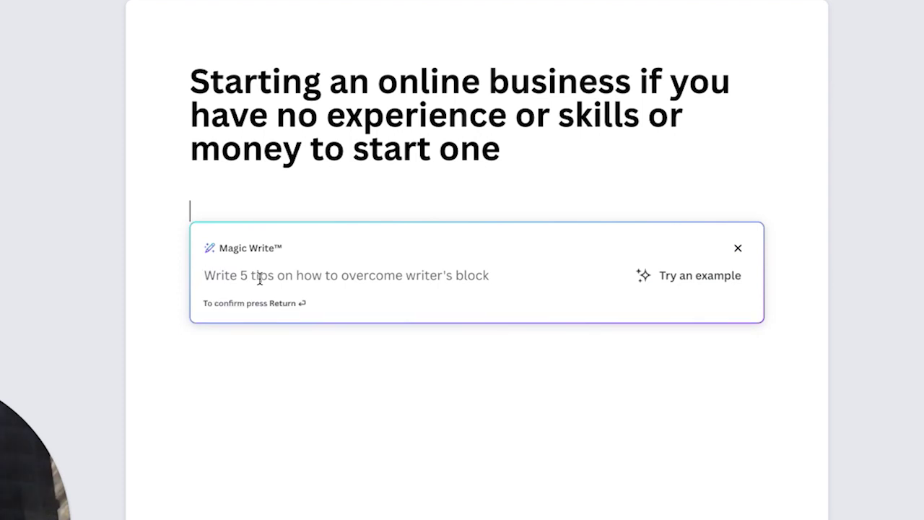
# Have Magic Write generate a 'how to find your first client online' article below the title
pyautogui.write('how to find your')
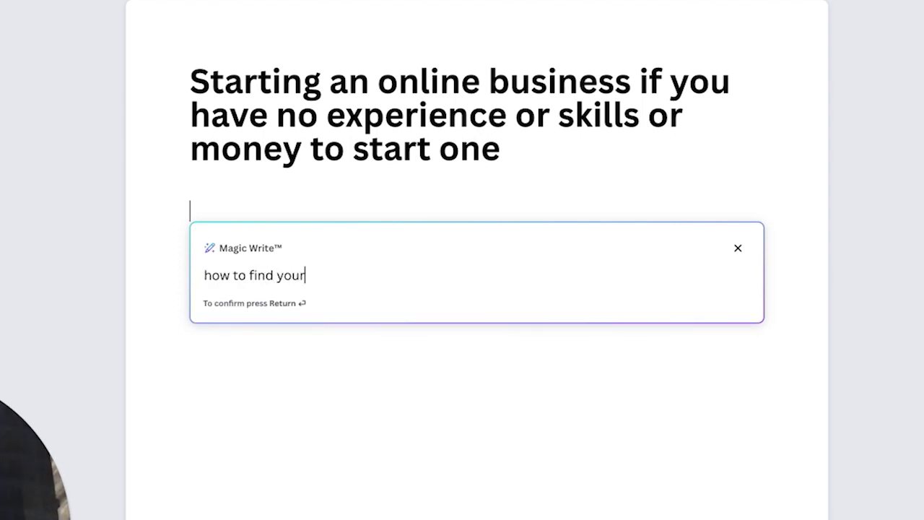
pyautogui.write(' first client online')
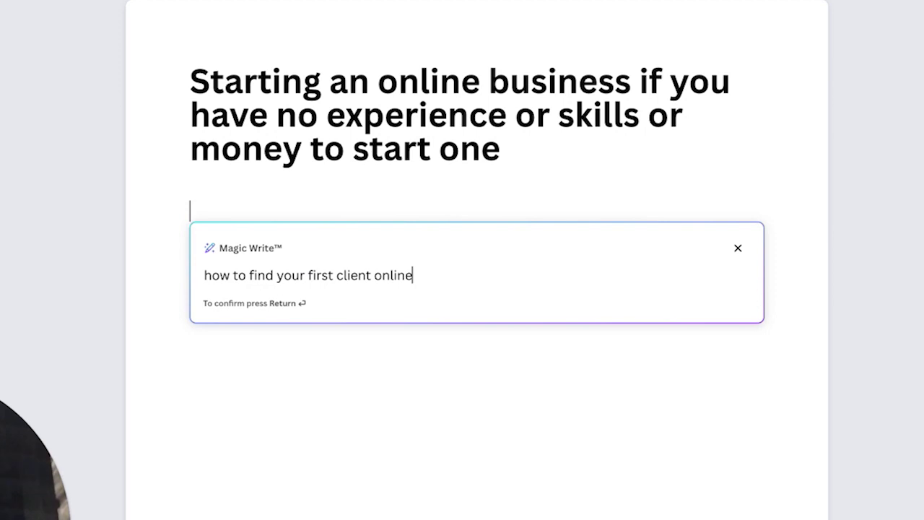
pyautogui.press('Return')
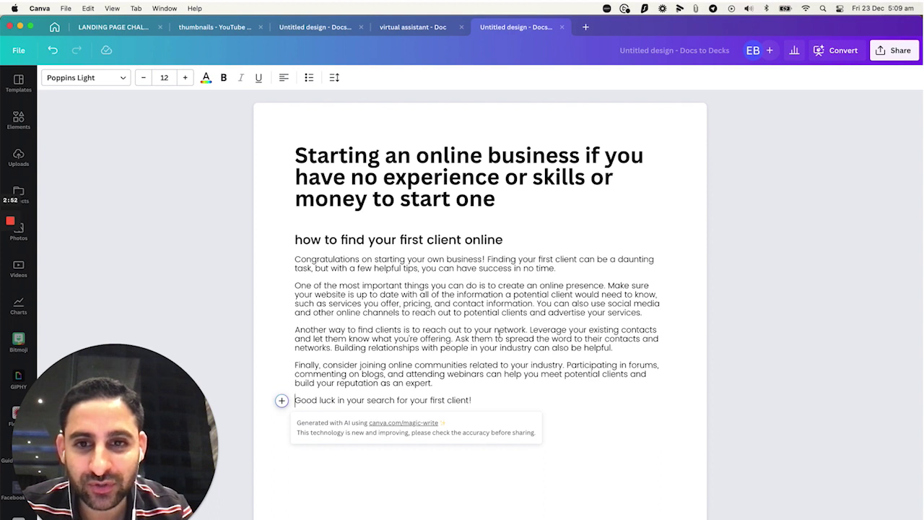
pyautogui.click(490, 399)
# Add the line 'Lets discuss a few ways you can get your first clients.' below Good luck
pyautogui.press('Return')
pyautogui.write('Lets')
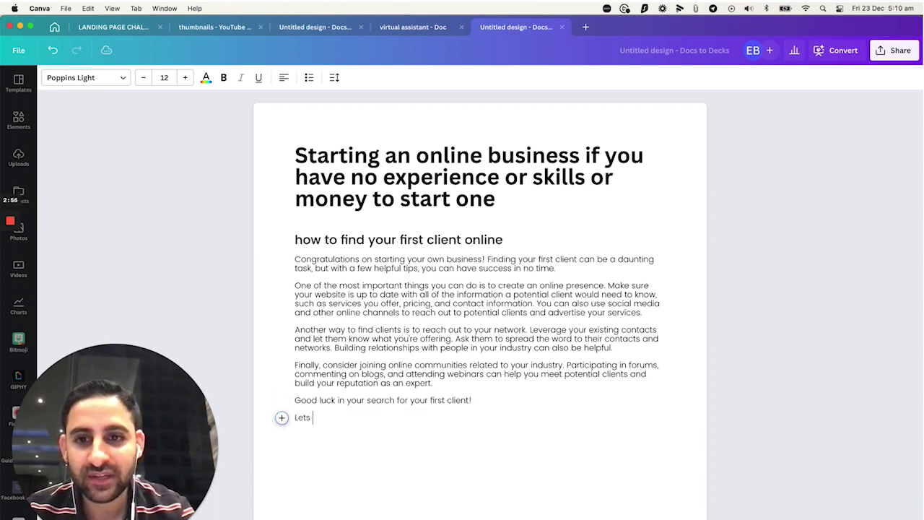
pyautogui.write(' discuss a few ')
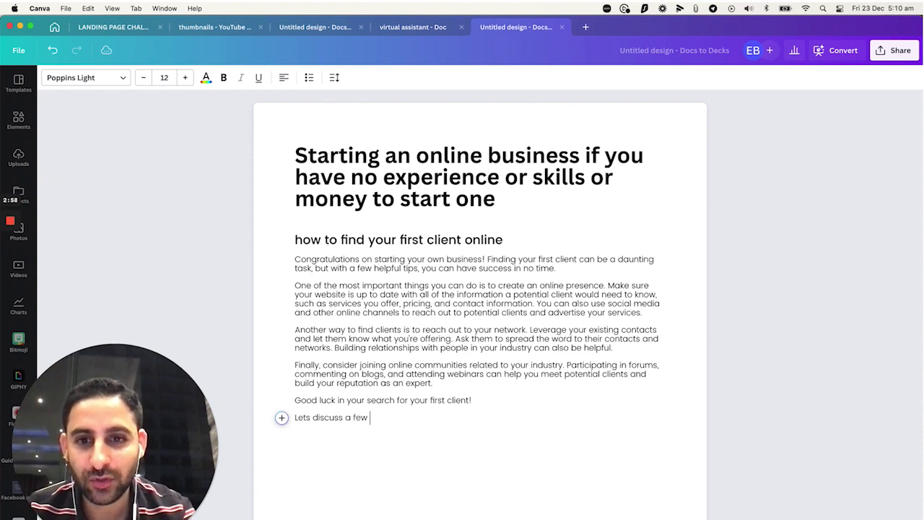
pyautogui.write('ways you can')
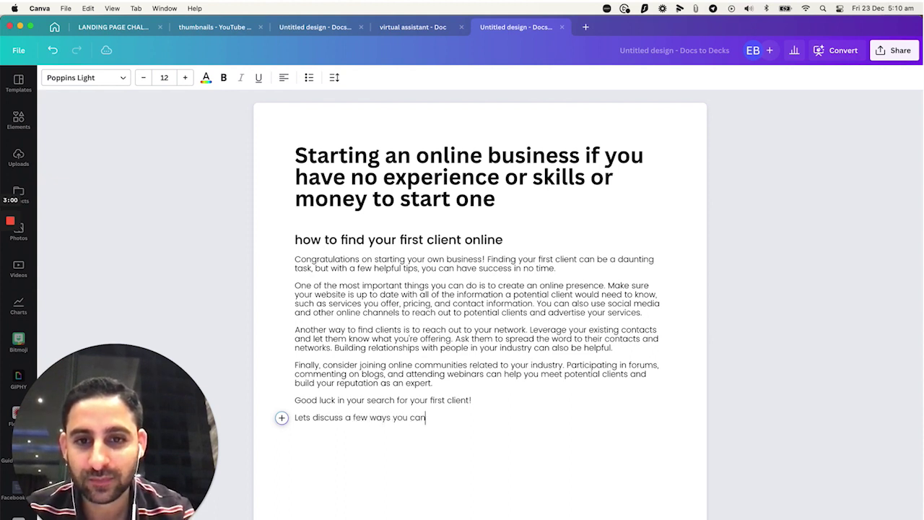
pyautogui.write(' get your first lcients')
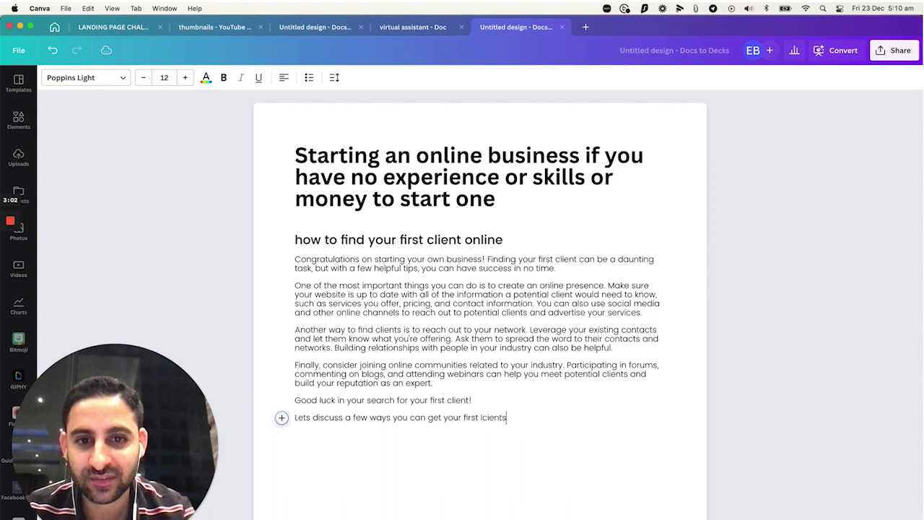
pyautogui.write('clients.')
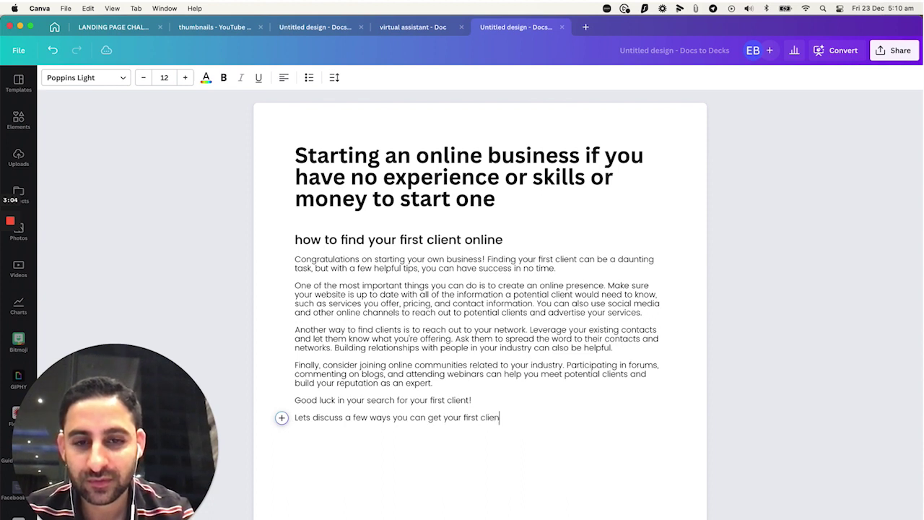
pyautogui.press('Return')
pyautogui.press('Return')
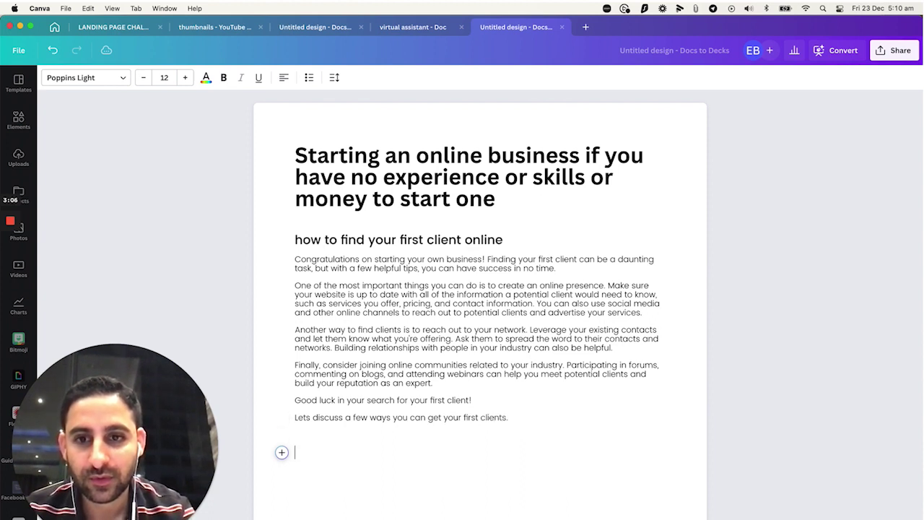
# Generate a Magic Write '5 strategies to find customers online' list with an empty line after it
pyautogui.click(281, 452)
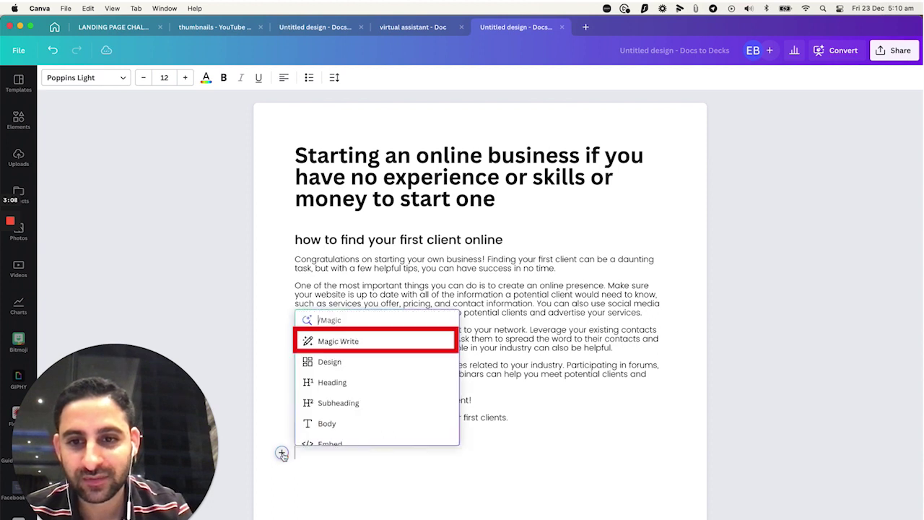
pyautogui.click(331, 343)
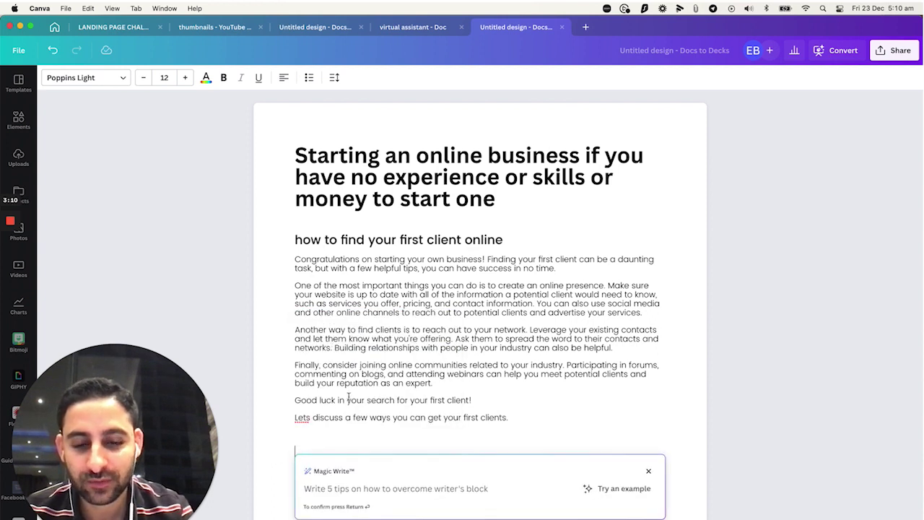
pyautogui.write('5')
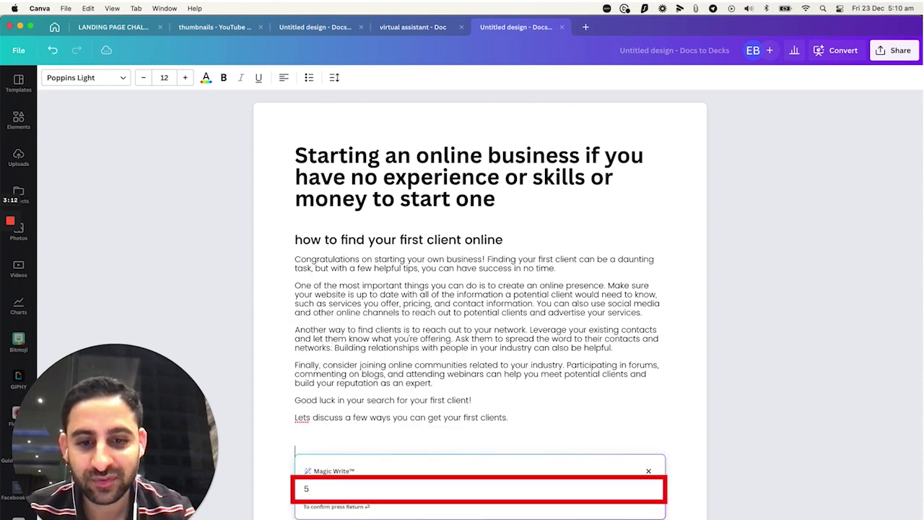
pyautogui.write(' strategie')
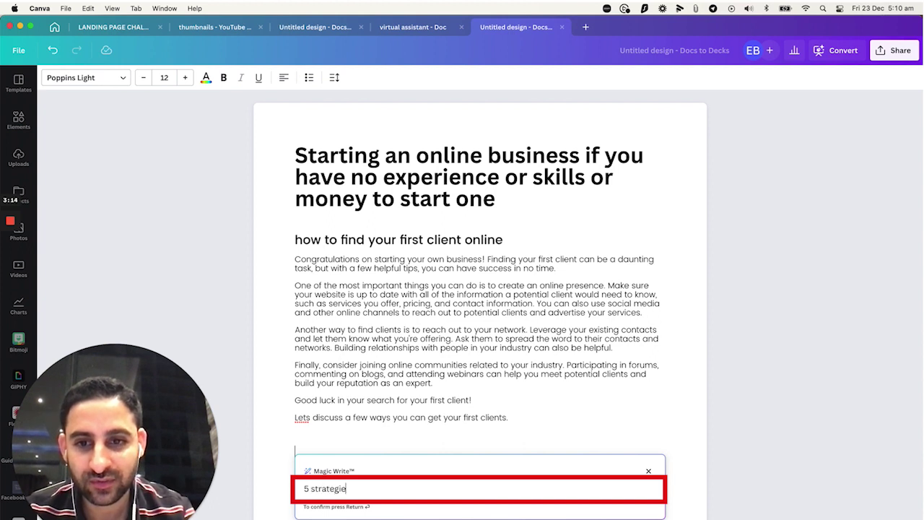
pyautogui.write('s to find customers online')
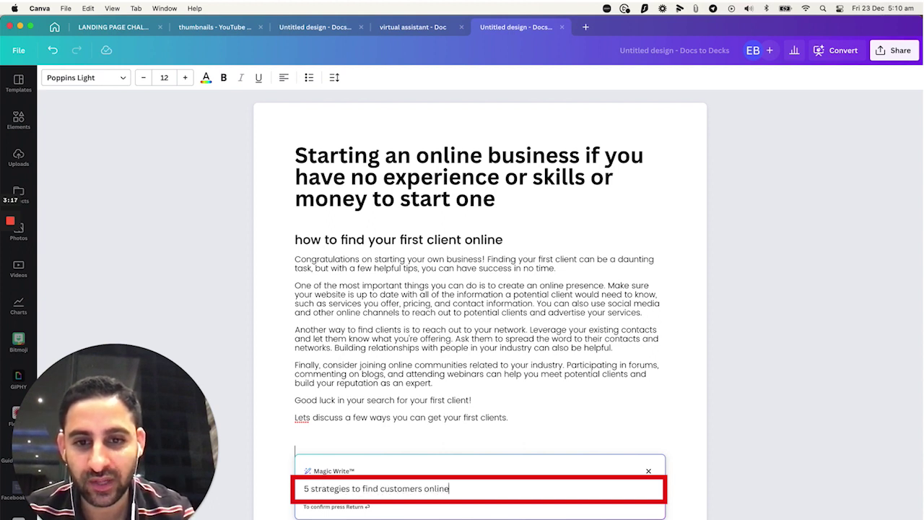
pyautogui.press('Return')
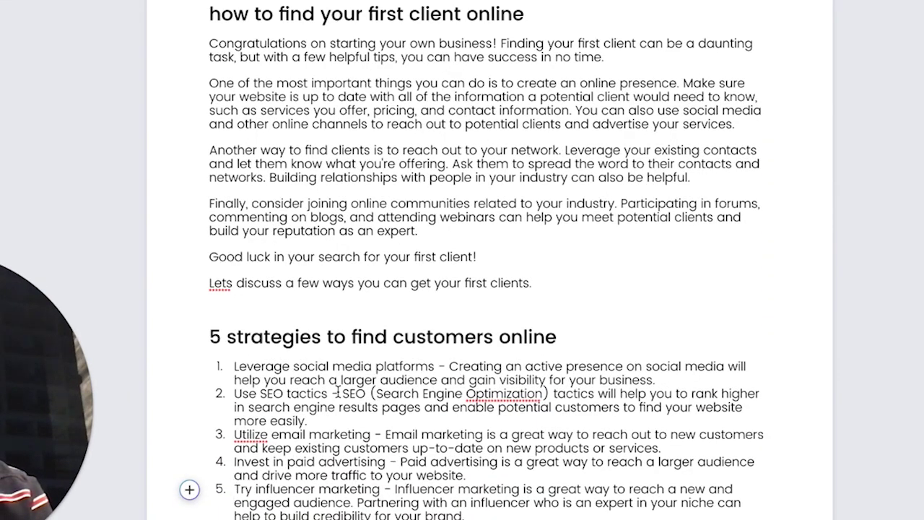
pyautogui.scroll(-1, 296, 427)
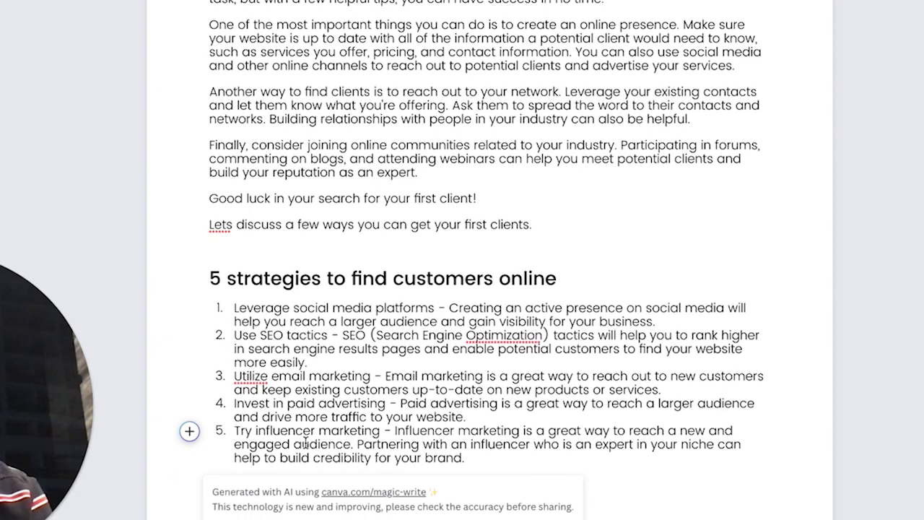
pyautogui.click(470, 462)
pyautogui.press('Return')
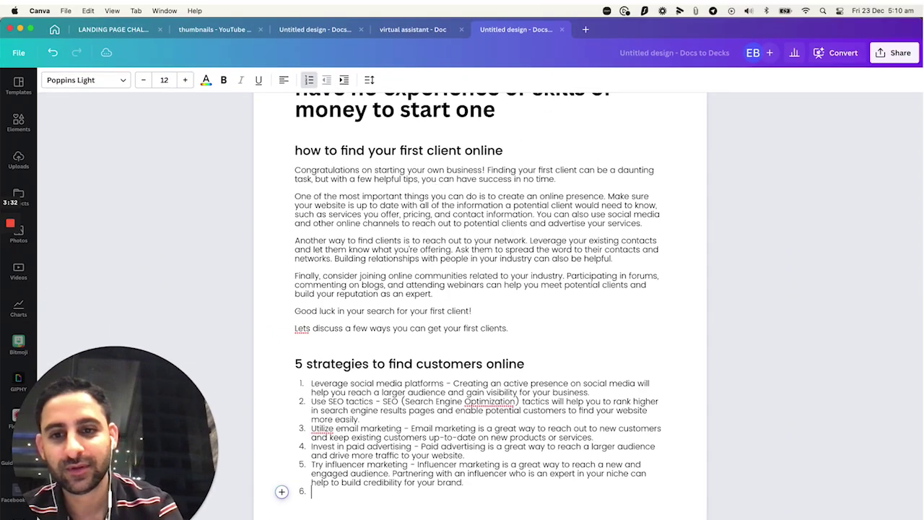
pyautogui.press('Return')
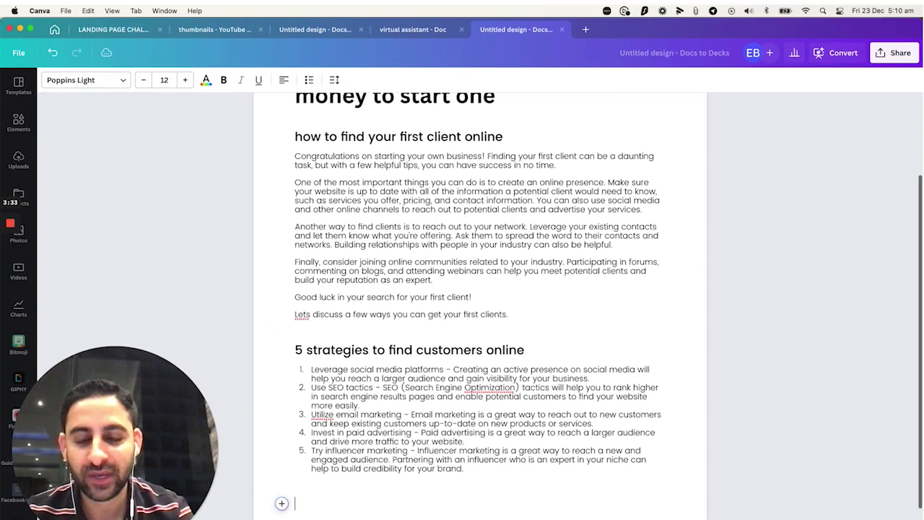
pyautogui.click(282, 503)
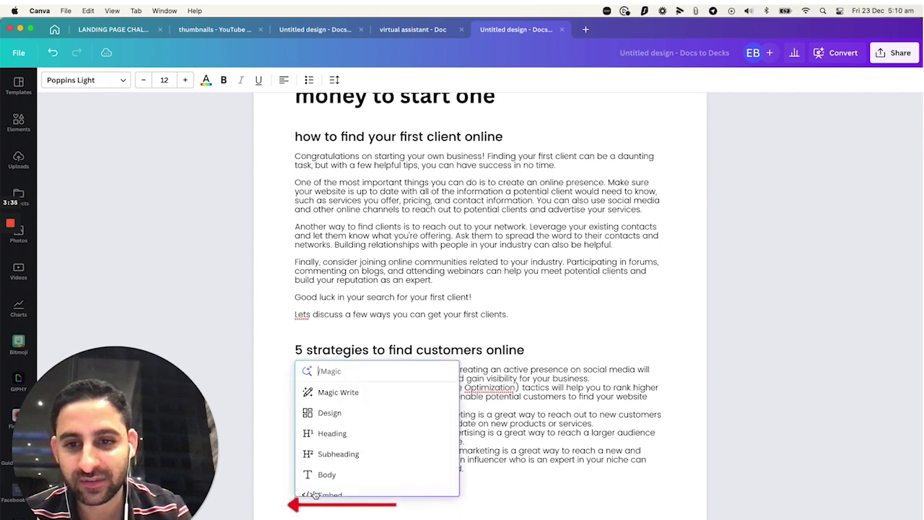
# Generate a Magic Write section on confidently asking for a testimonial and building social proof
pyautogui.click(336, 393)
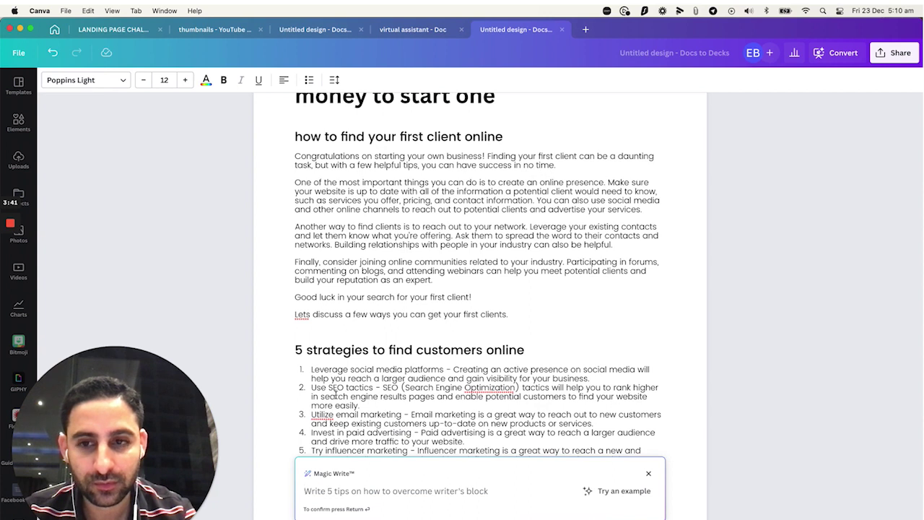
pyautogui.write('how')
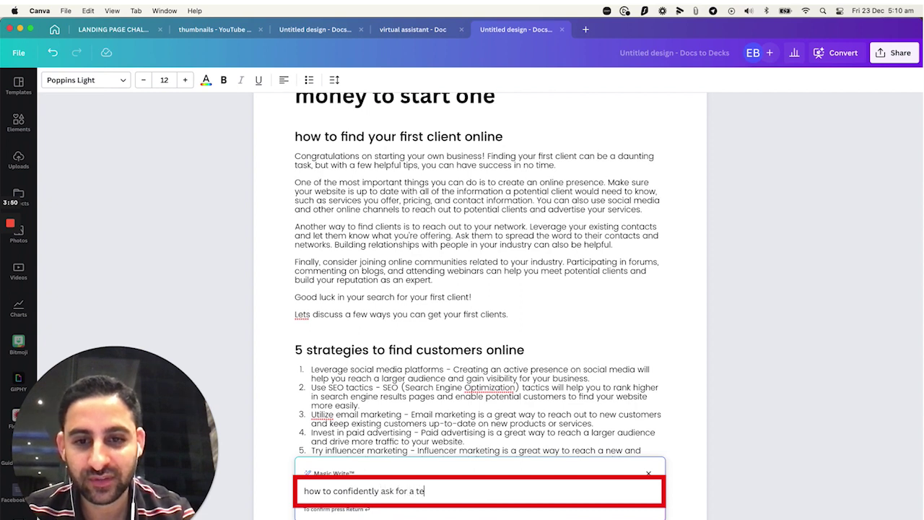
pyautogui.write('to confidently ask for a testimnial')
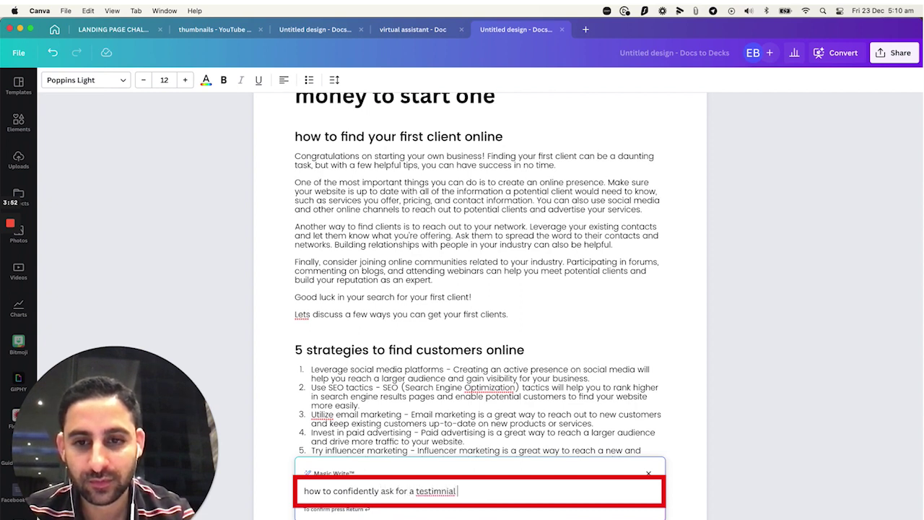
pyautogui.press('BackSpace')
pyautogui.press('BackSpace')
pyautogui.press('BackSpace')
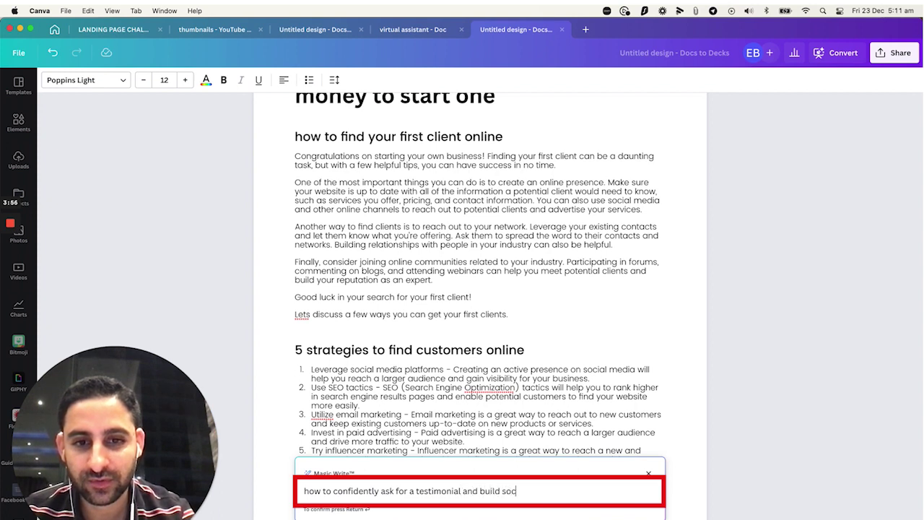
pyautogui.press('Return')
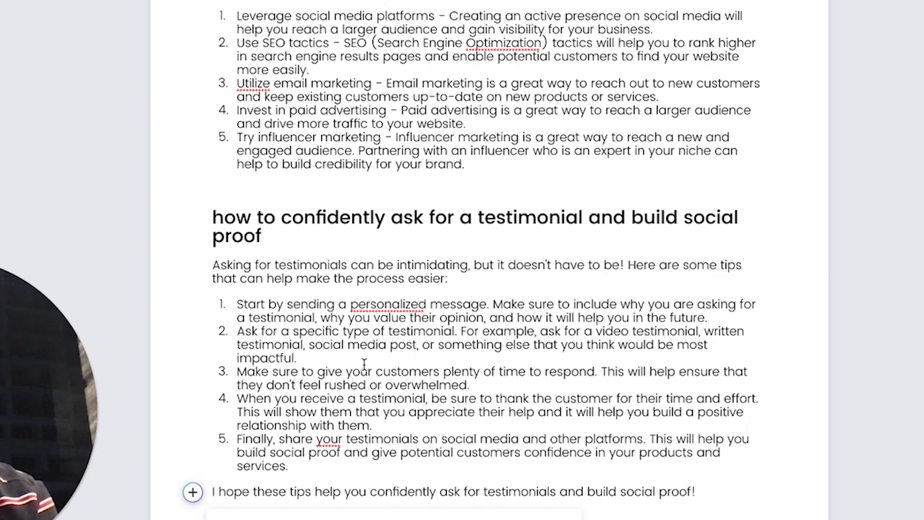
pyautogui.scroll(-1, 356, 398)
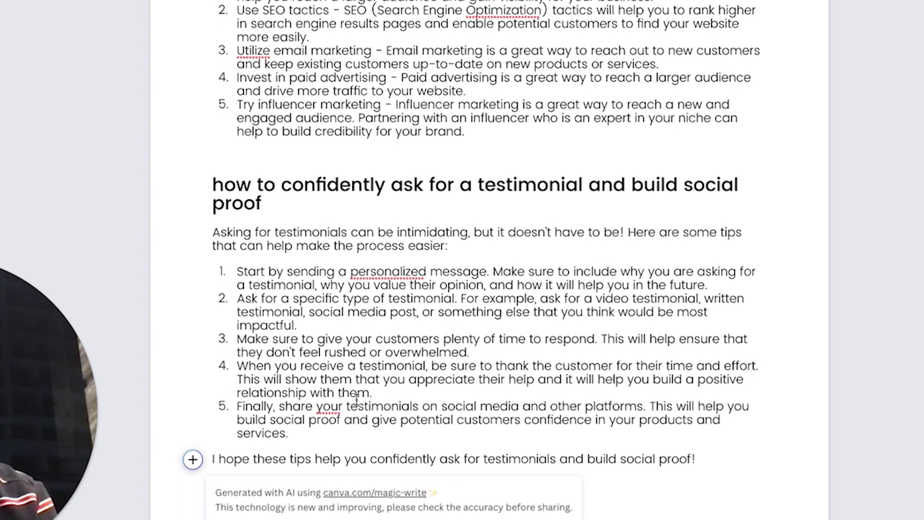
pyautogui.click(698, 459)
# Generate a Magic Write 'How to price your services' paragraph, then add an empty line below
pyautogui.press('Return')
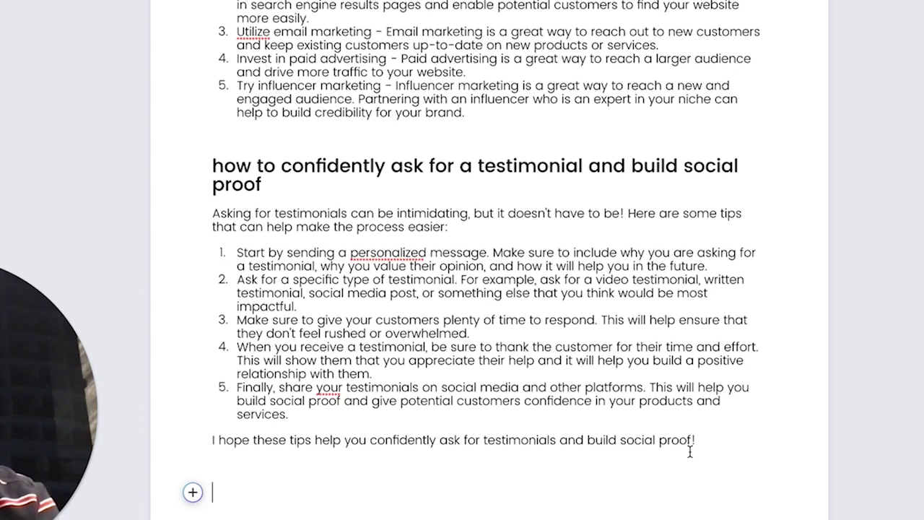
pyautogui.write('H')
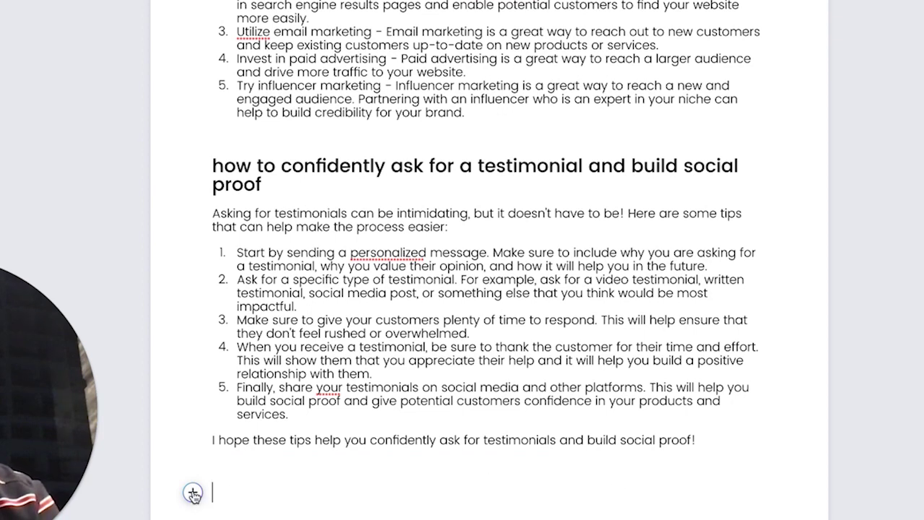
pyautogui.click(192, 492)
pyautogui.click(265, 327)
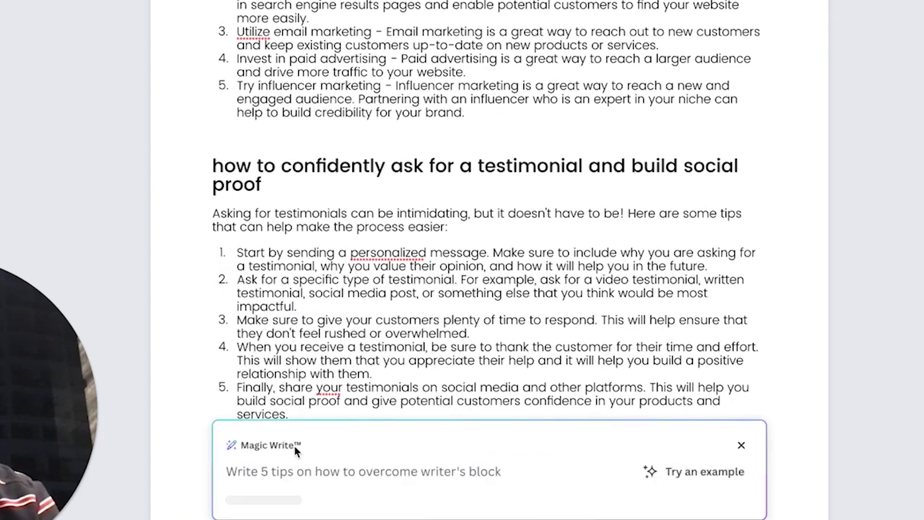
pyautogui.write('How to ')
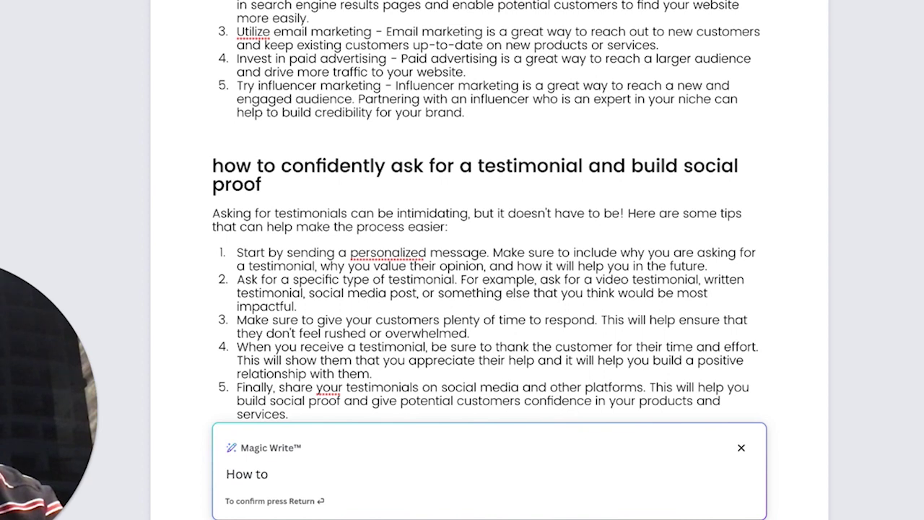
pyautogui.write('price your service')
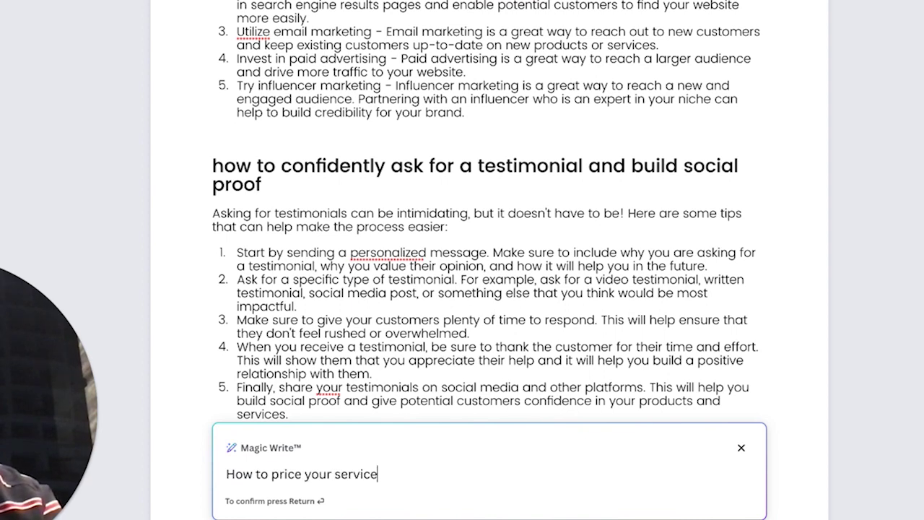
pyautogui.write('s')
pyautogui.press('Return')
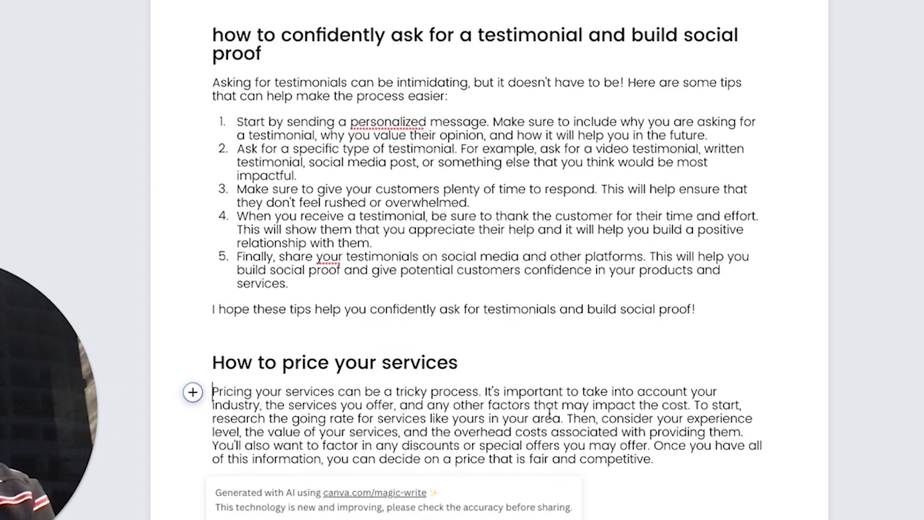
pyautogui.click(694, 464)
pyautogui.press('Return')
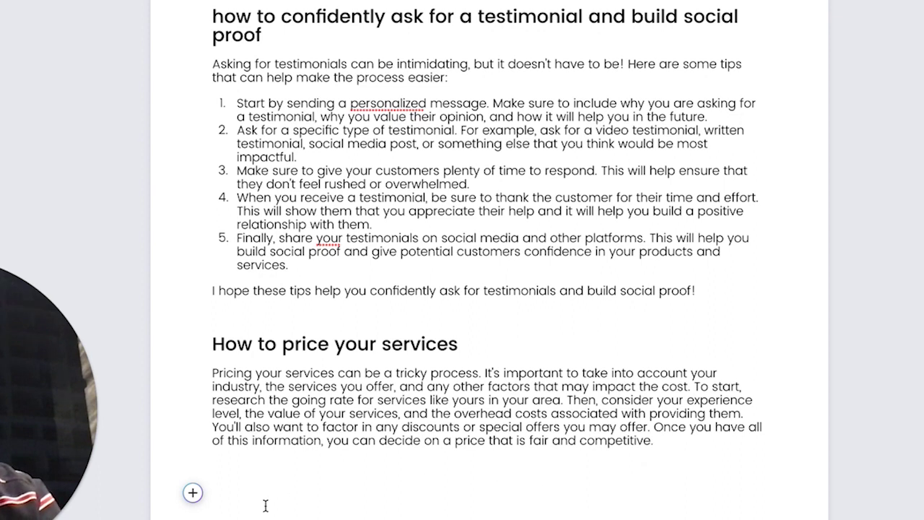
# Generate a Magic Write list of '10 ways you can be more productive as an entrepreneur'
pyautogui.click(192, 492)
pyautogui.press('Return')
pyautogui.write('10 way')
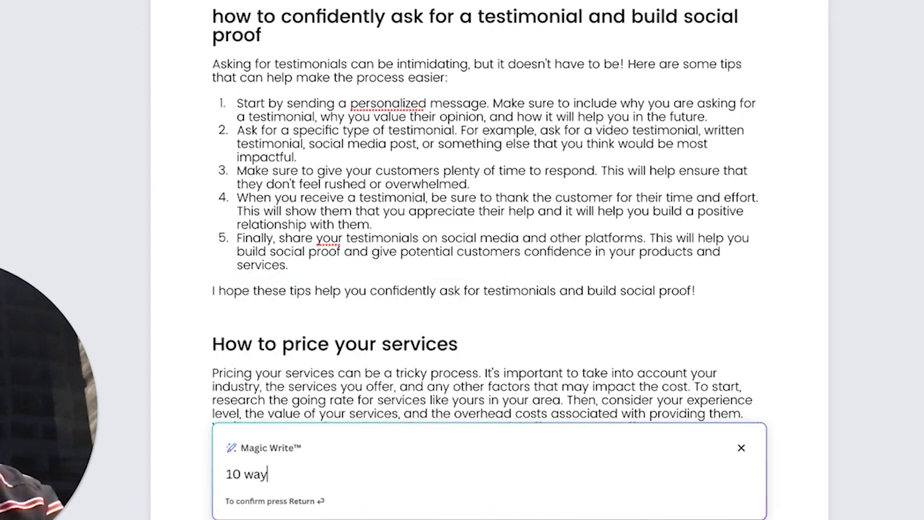
pyautogui.write('s you can be more pro')
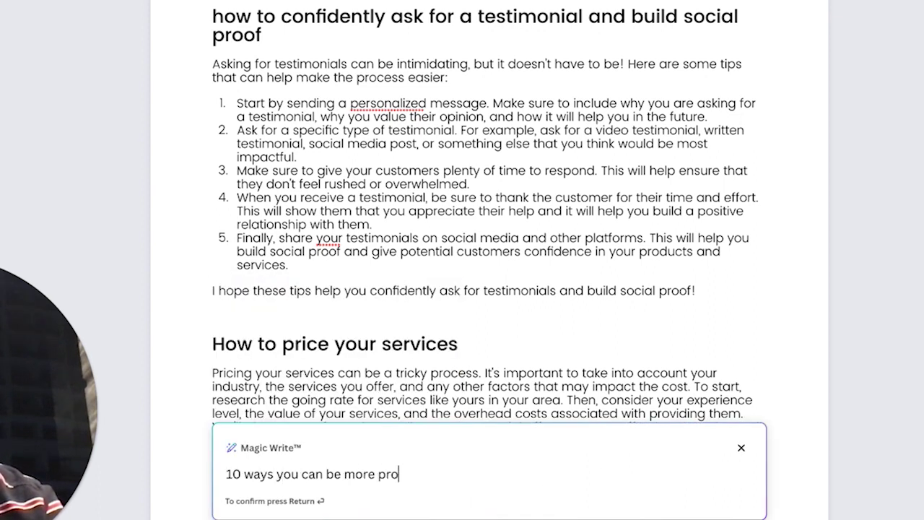
pyautogui.write('ductive as a ')
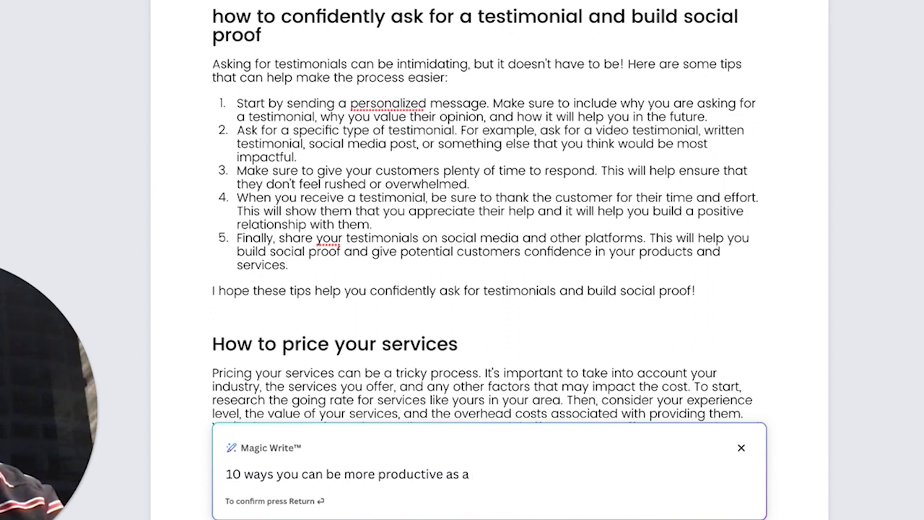
pyautogui.write('n e')
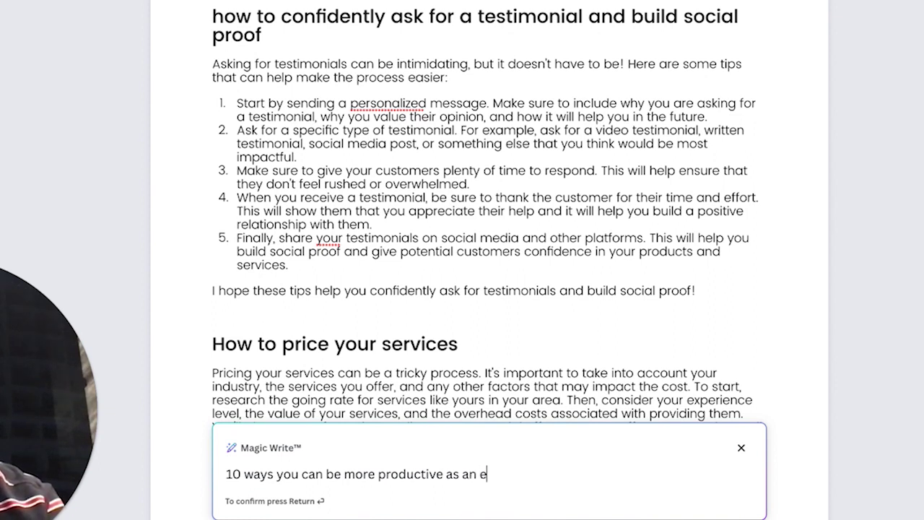
pyautogui.write('ntrepene')
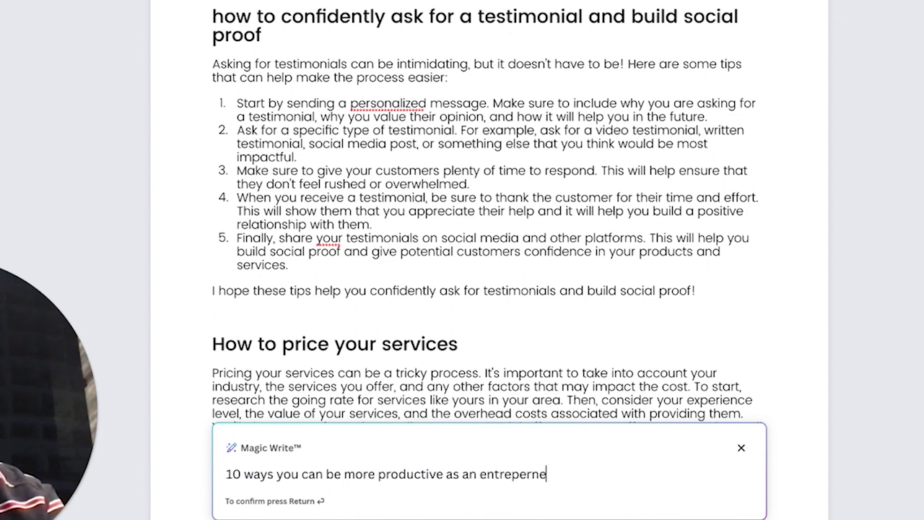
pyautogui.press('BackSpace')
pyautogui.press('BackSpace')
pyautogui.write('reneur')
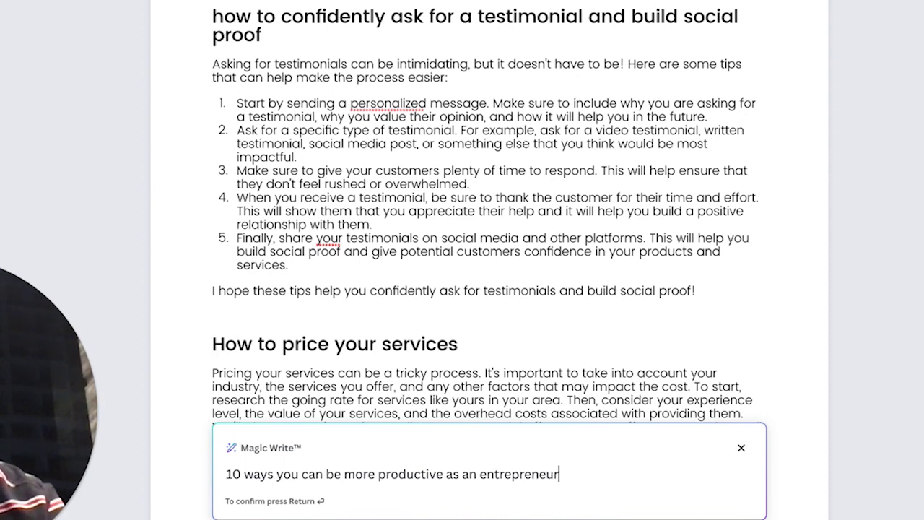
pyautogui.press('Return')
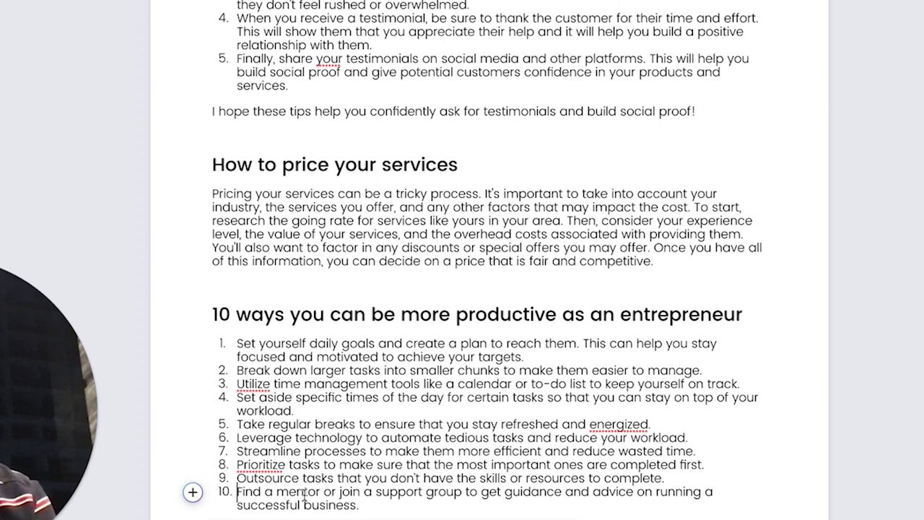
pyautogui.scroll(-1, 304, 493)
pyautogui.click(405, 463)
pyautogui.press('Return')
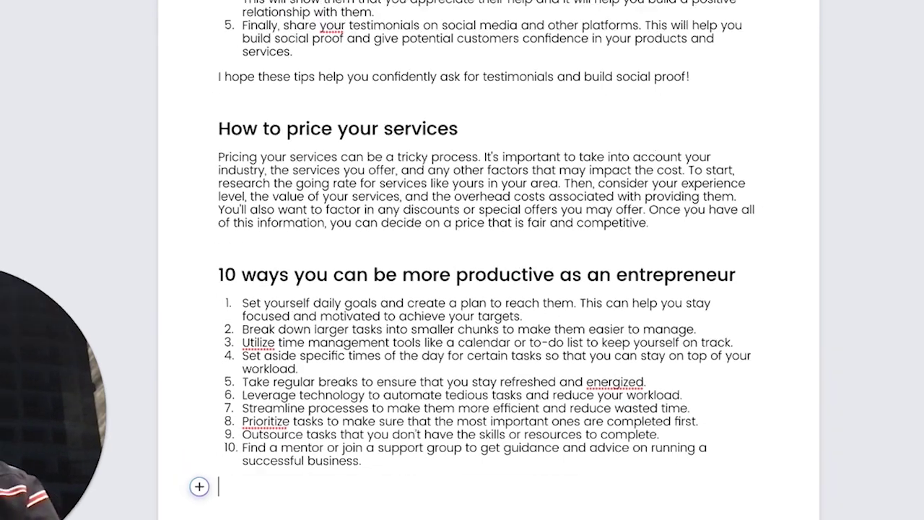
pyautogui.scroll(15, 464, 246)
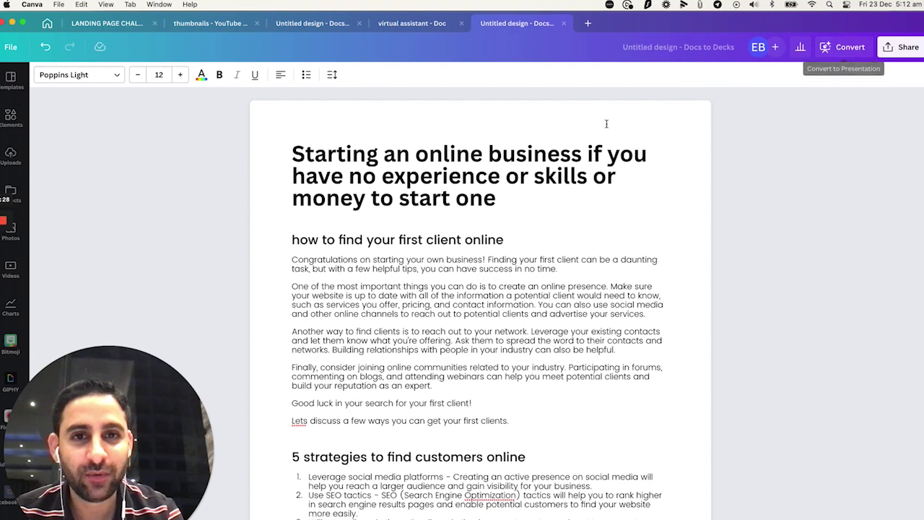
# Download the doc as a PDF Standard file named 'Lead magnet using AI'
pyautogui.click(902, 48)
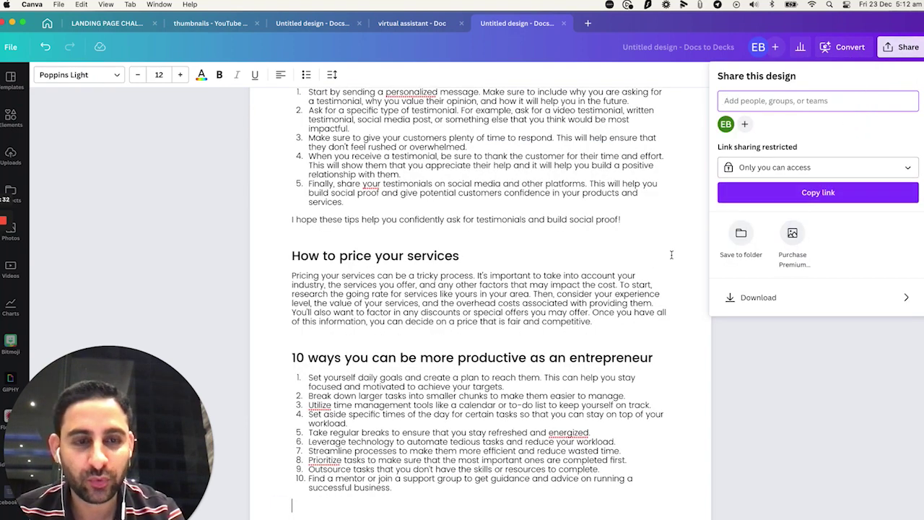
pyautogui.click(756, 301)
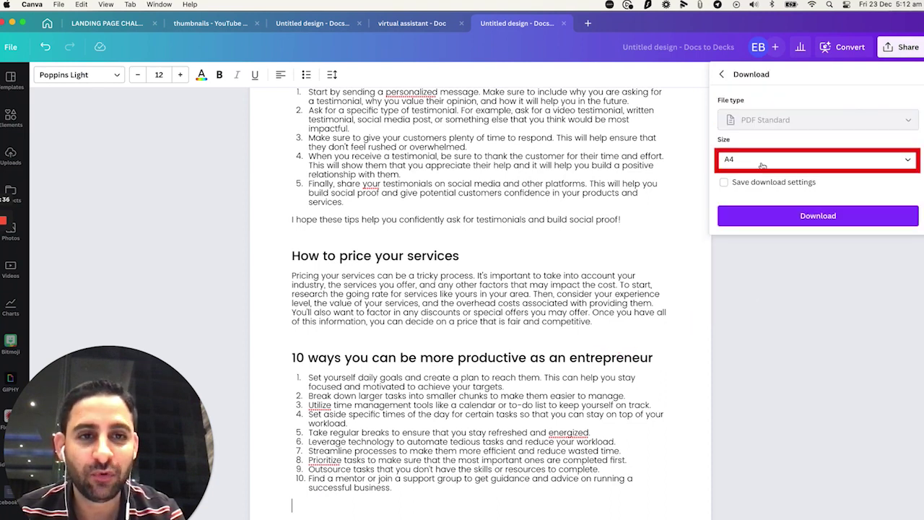
pyautogui.click(779, 220)
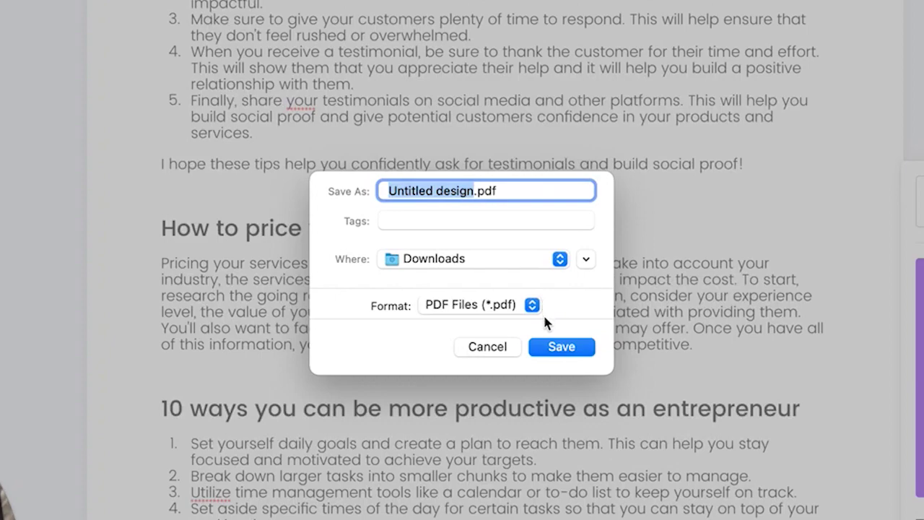
pyautogui.write('Lead magnet usin')
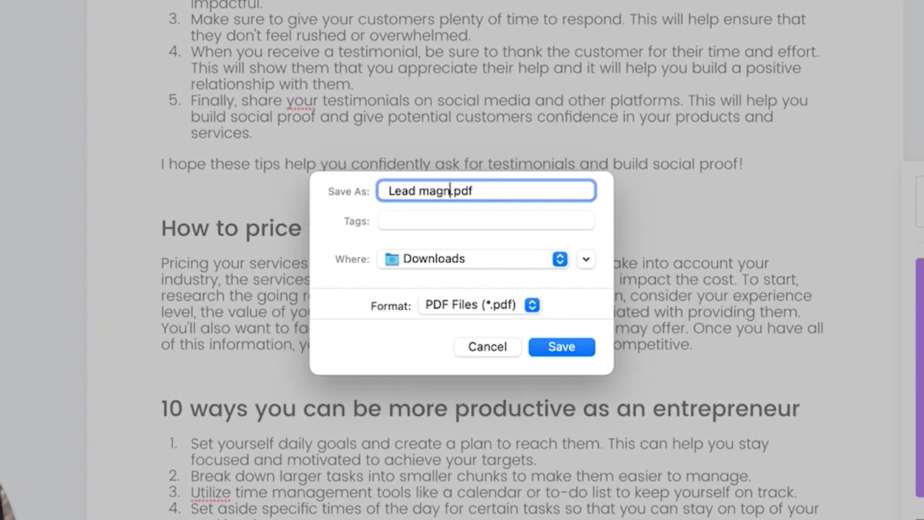
pyautogui.write('g AQ')
pyautogui.press('BackSpace')
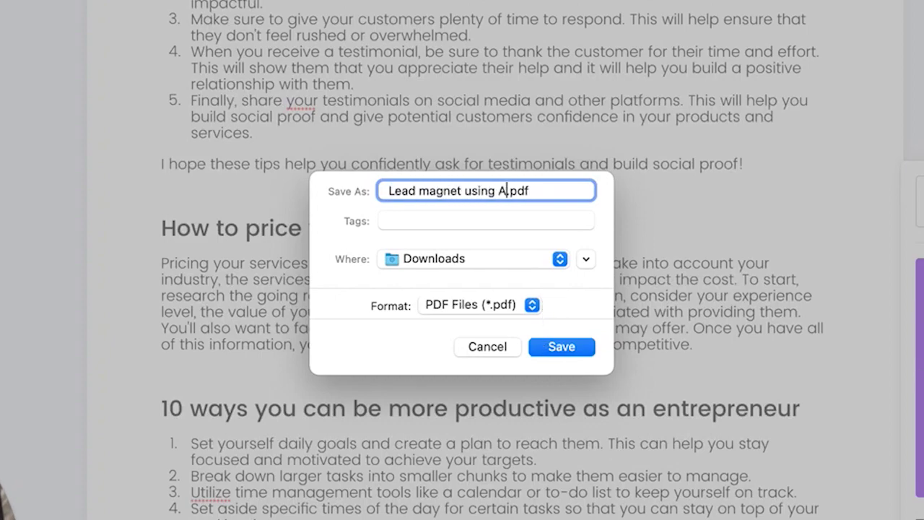
pyautogui.write('I')
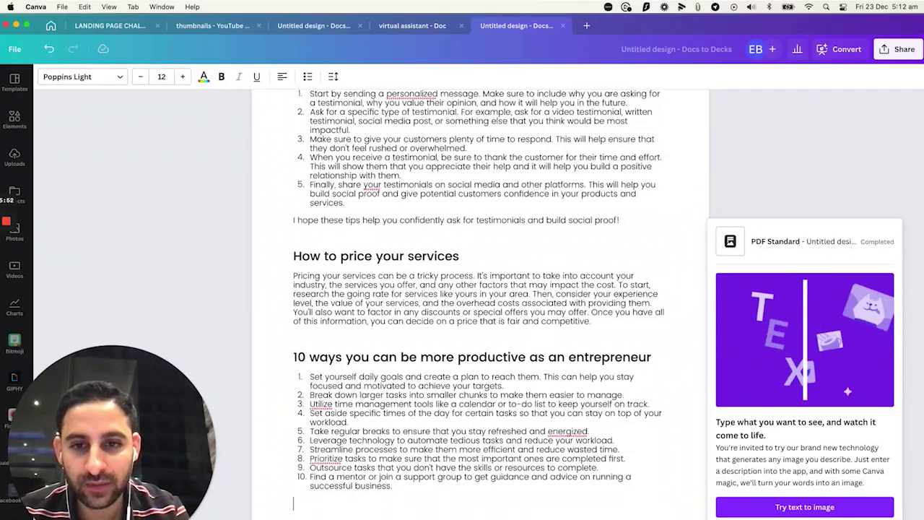
# Below the pricing paragraph, insert the 'pricing' graphic showing a car, phone and house with dollar tags
pyautogui.click(599, 328)
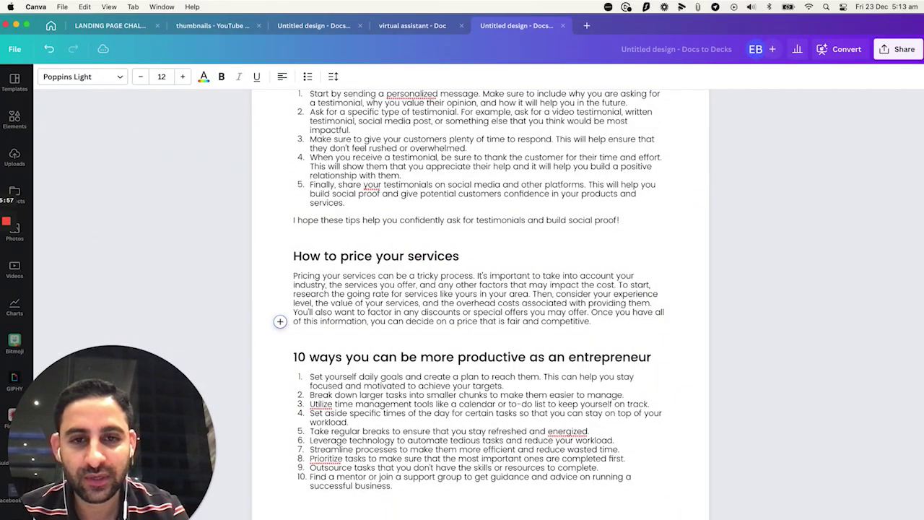
pyautogui.press('Return')
pyautogui.click(280, 339)
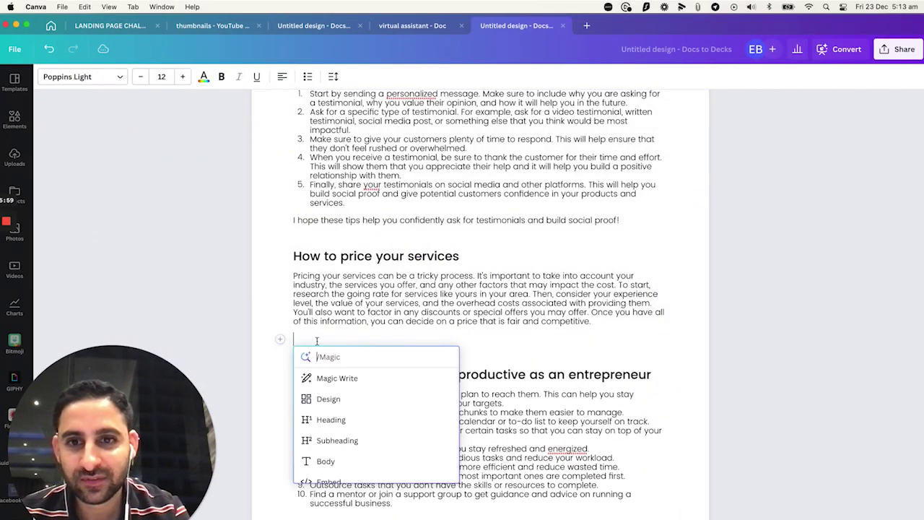
pyautogui.write('pri')
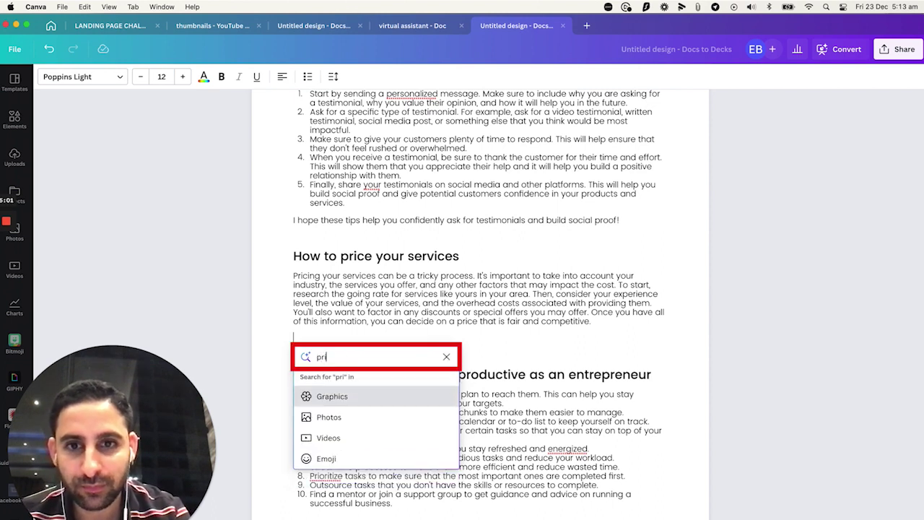
pyautogui.write('cing your ')
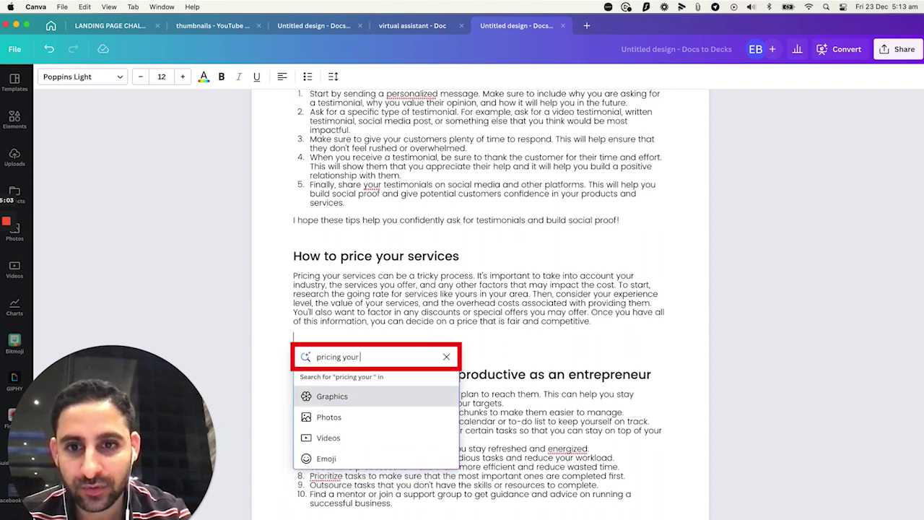
pyautogui.write('services')
pyautogui.click(298, 392)
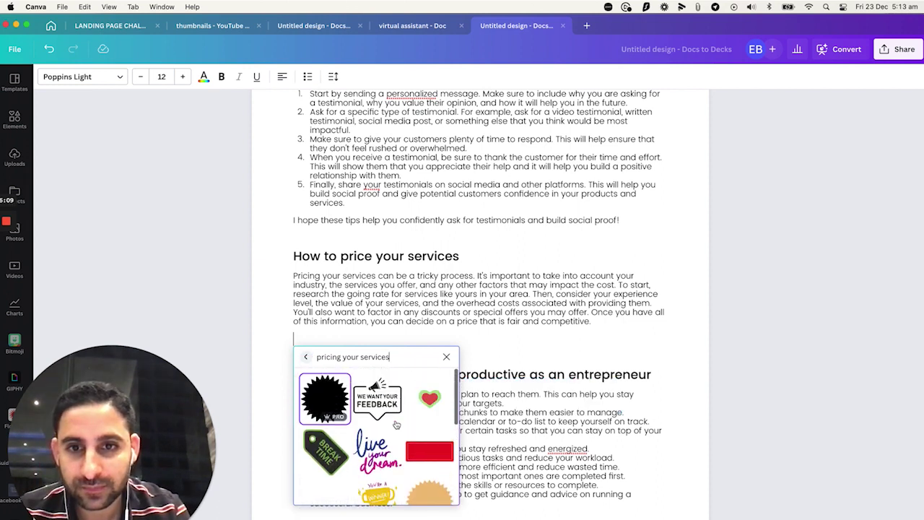
pyautogui.scroll(1, 397, 426)
pyautogui.moveTo(341, 357); pyautogui.dragTo(417, 355)
pyautogui.press('BackSpace')
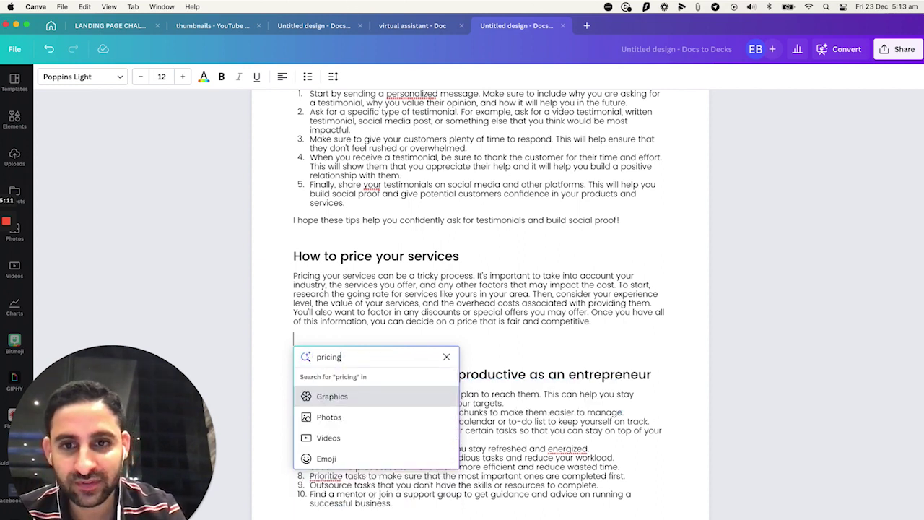
pyautogui.click(387, 394)
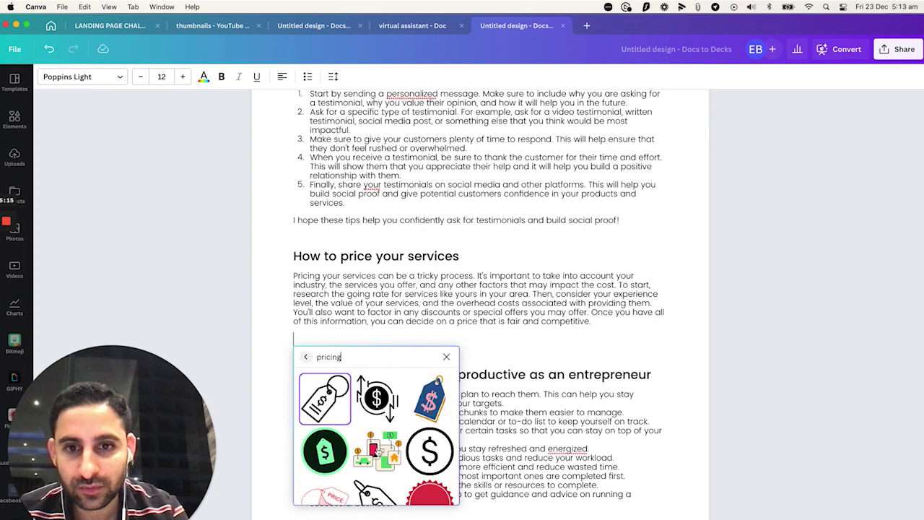
pyautogui.click(377, 452)
pyautogui.click(388, 246)
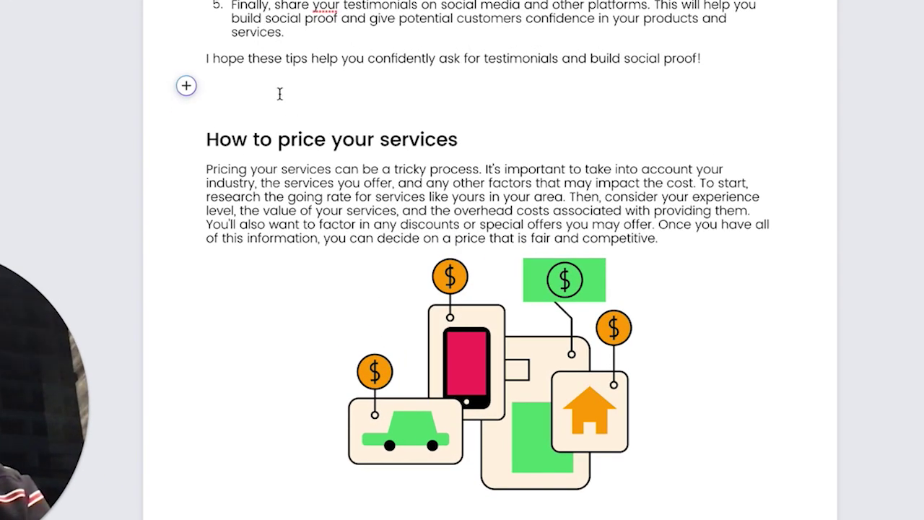
# Insert a 'social proof' graphic on the empty line after the testimonial tips
pyautogui.click(186, 85)
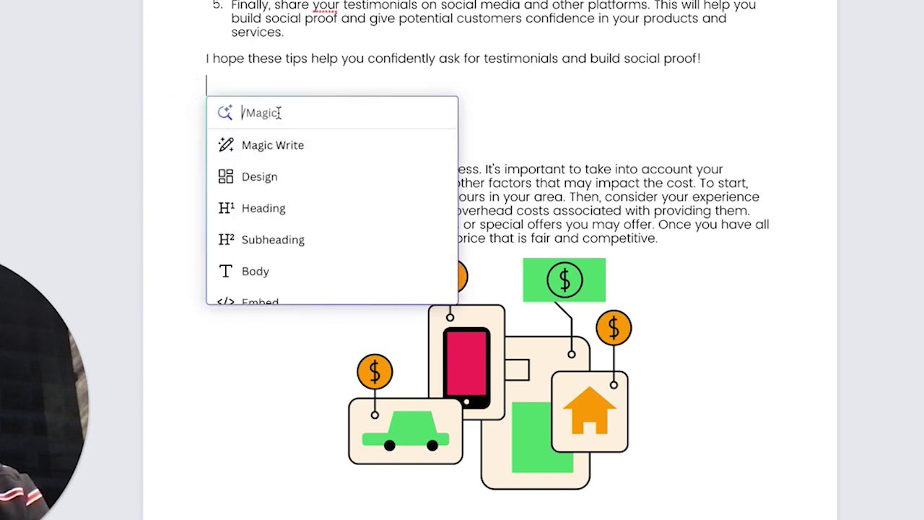
pyautogui.write('social proof')
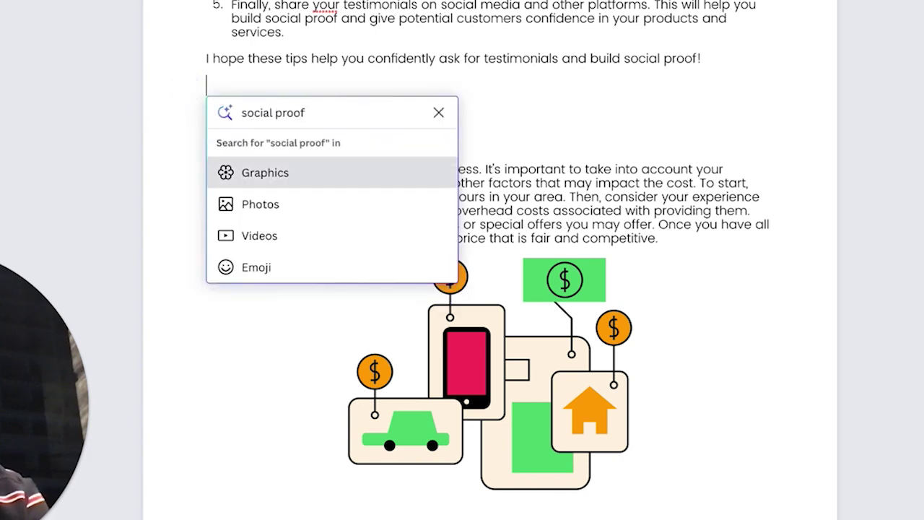
pyautogui.click(260, 179)
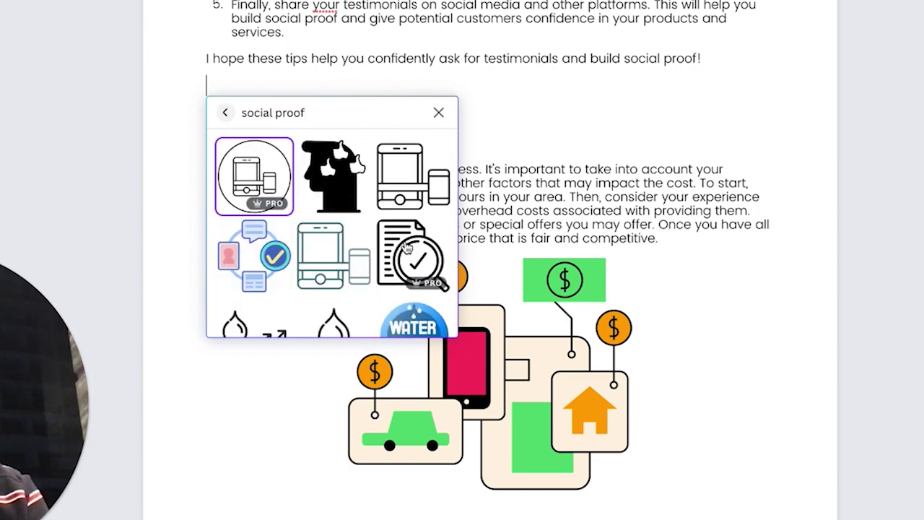
pyautogui.scroll(-2, 303, 266)
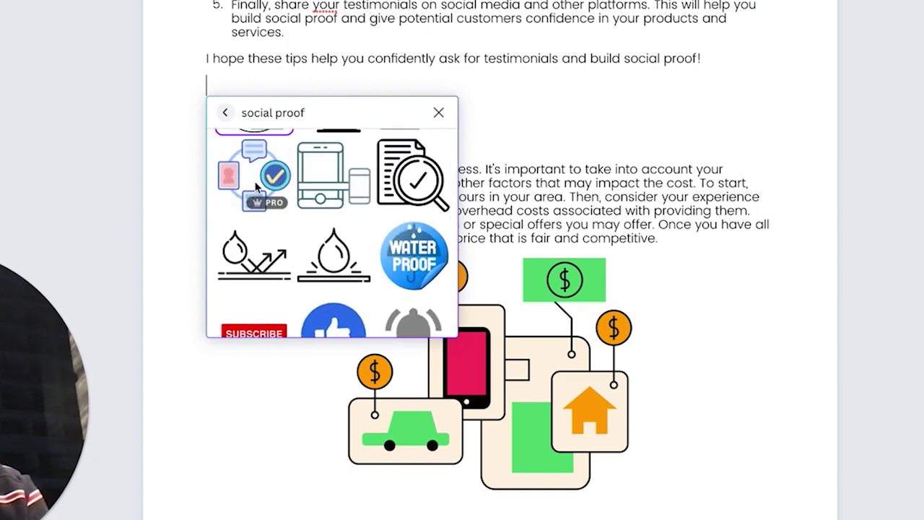
pyautogui.click(253, 230)
# Insert a 'finding customers' people-search graphic below the 5 strategies list
pyautogui.scroll(5, 407, 296)
pyautogui.click(291, 328)
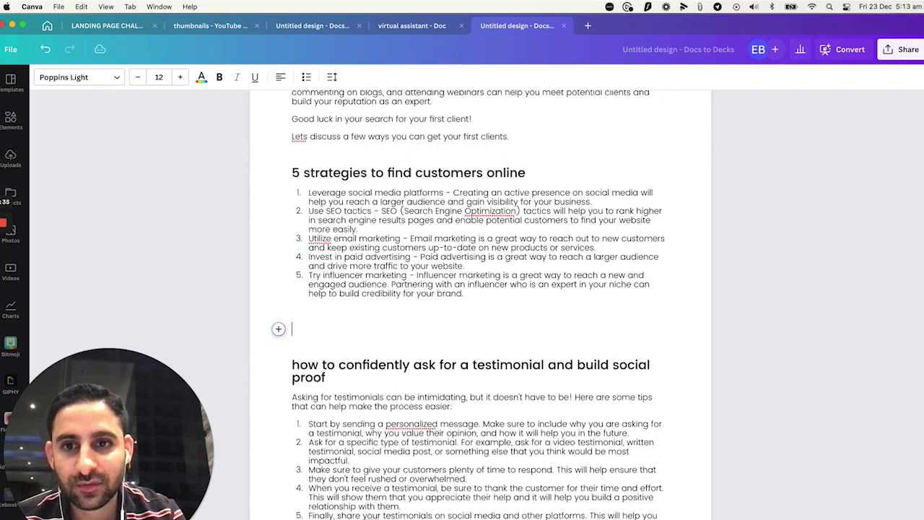
pyautogui.click(278, 329)
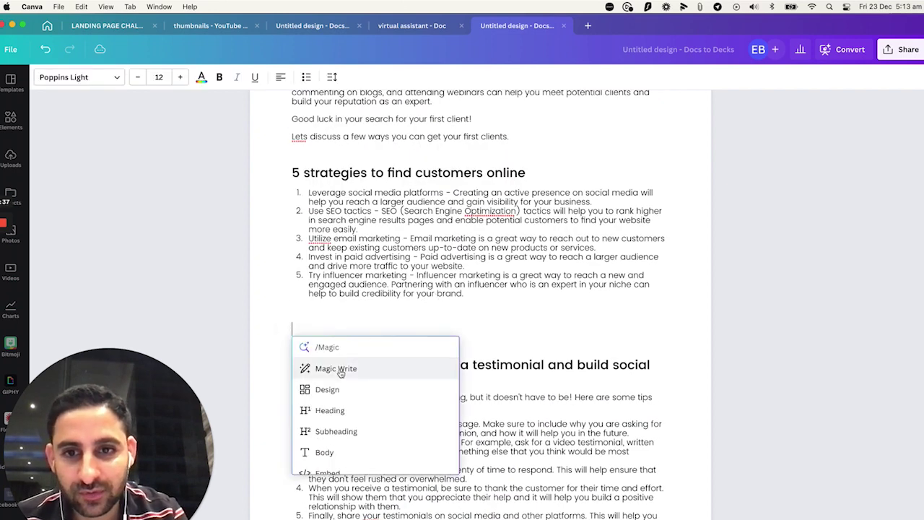
pyautogui.write('finding customers')
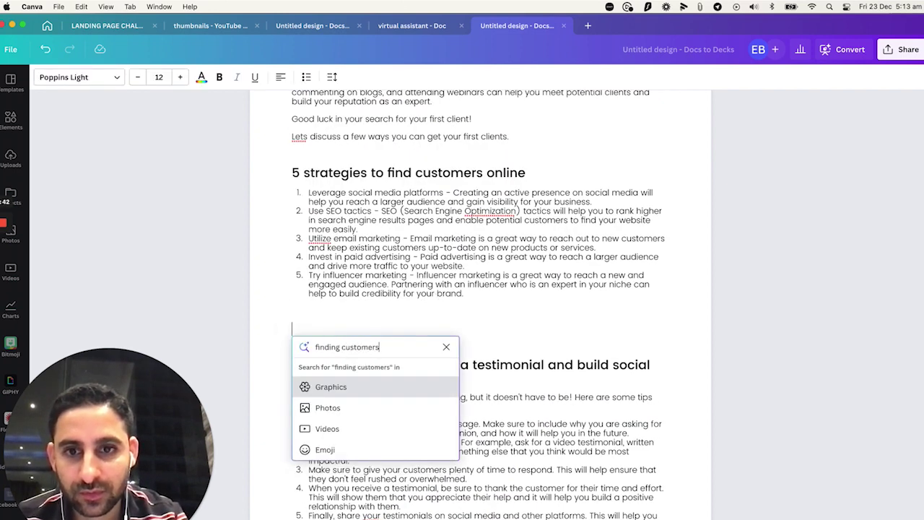
pyautogui.click(346, 388)
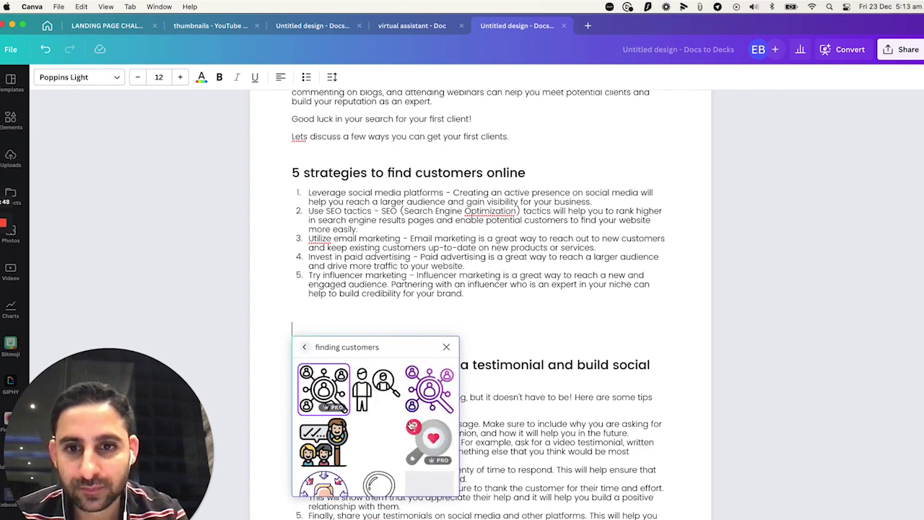
pyautogui.click(325, 390)
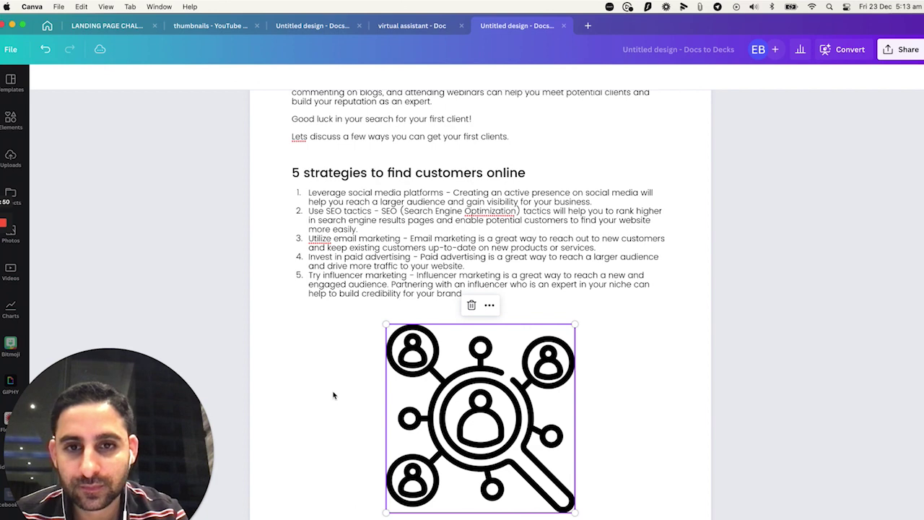
# Insert a 'first customer' magnet-and-people graphic above the strategies heading
pyautogui.press('super+z')
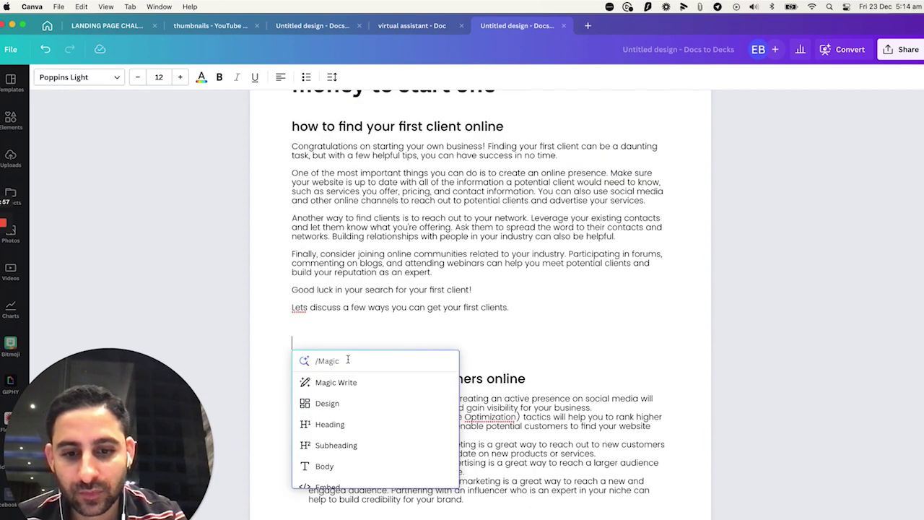
pyautogui.write('first customer')
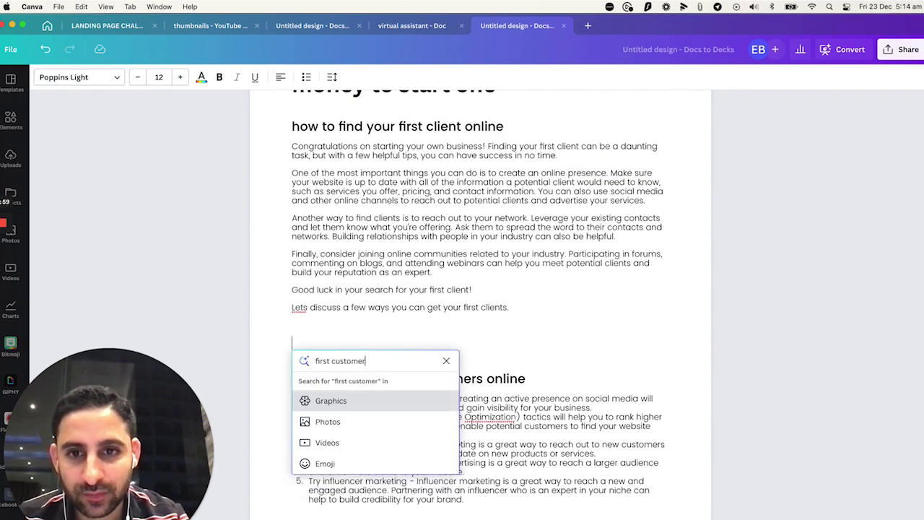
pyautogui.press('Return')
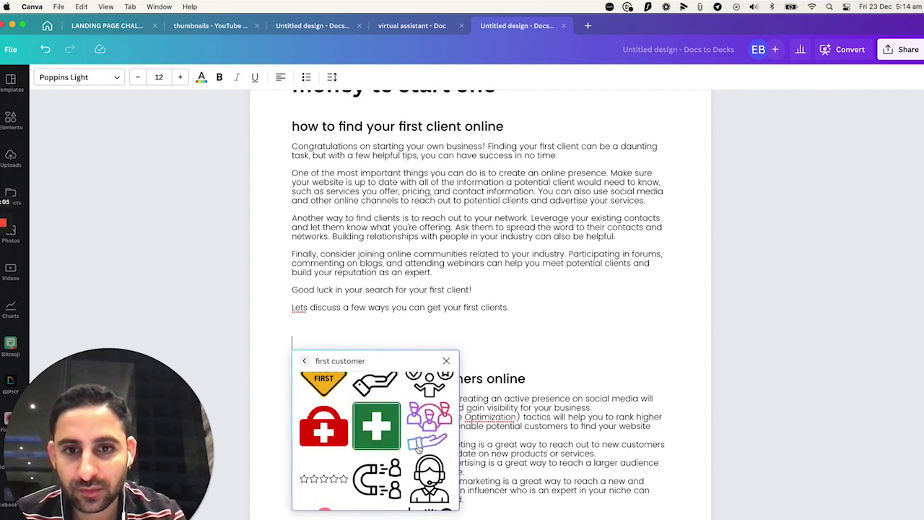
pyautogui.click(382, 478)
# Add a 'productivity' people-at-work illustration on a new line below the productivity list
pyautogui.scroll(-15, 439, 383)
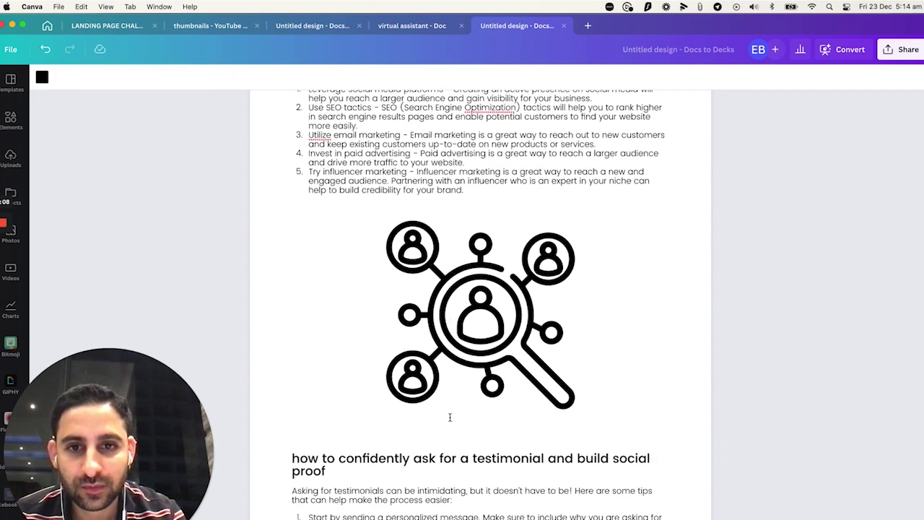
pyautogui.scroll(-5, 450, 420)
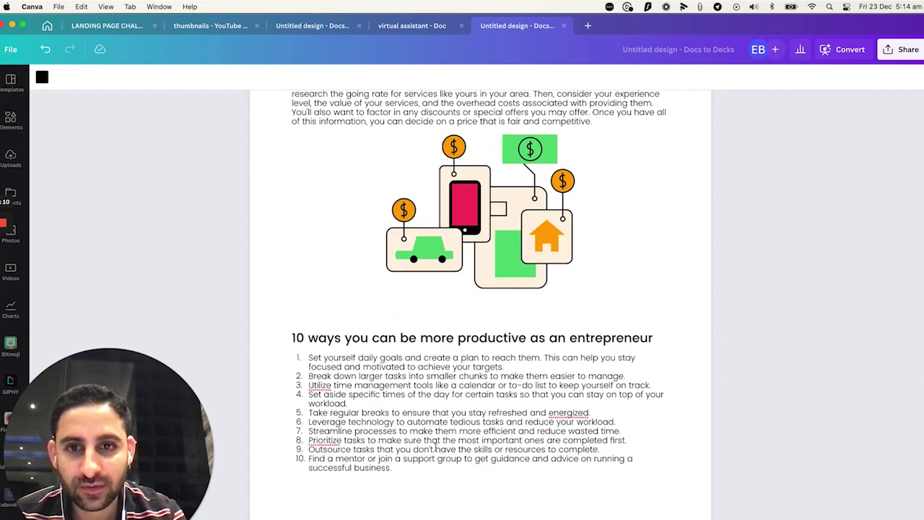
pyautogui.click(414, 488)
pyautogui.press('Return')
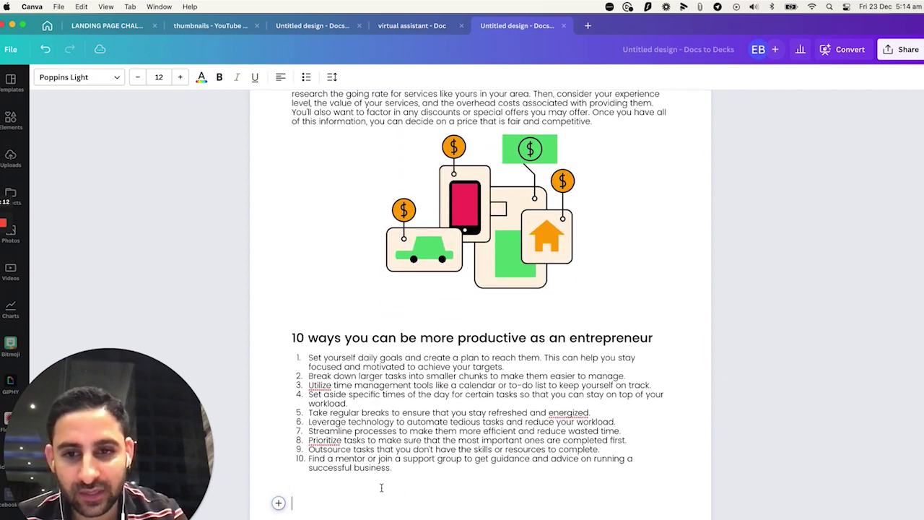
pyautogui.click(279, 504)
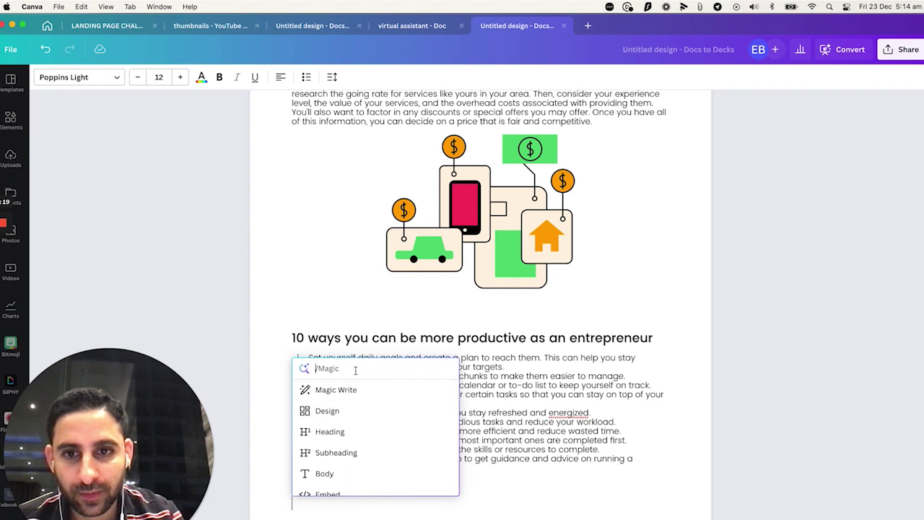
pyautogui.write('productivity')
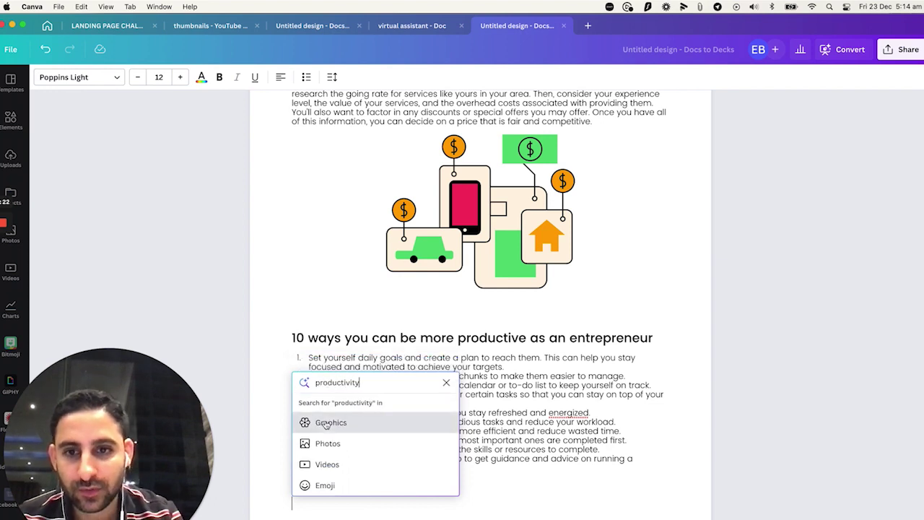
pyautogui.click(326, 424)
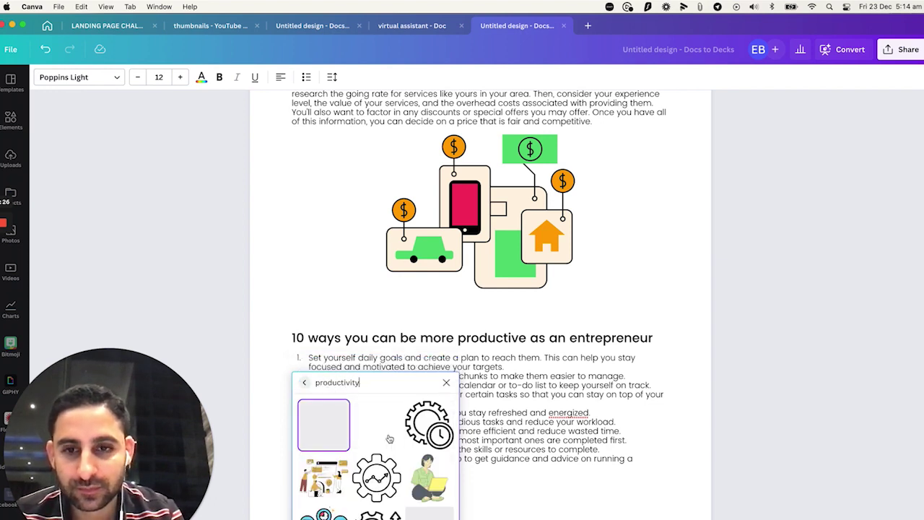
pyautogui.click(328, 487)
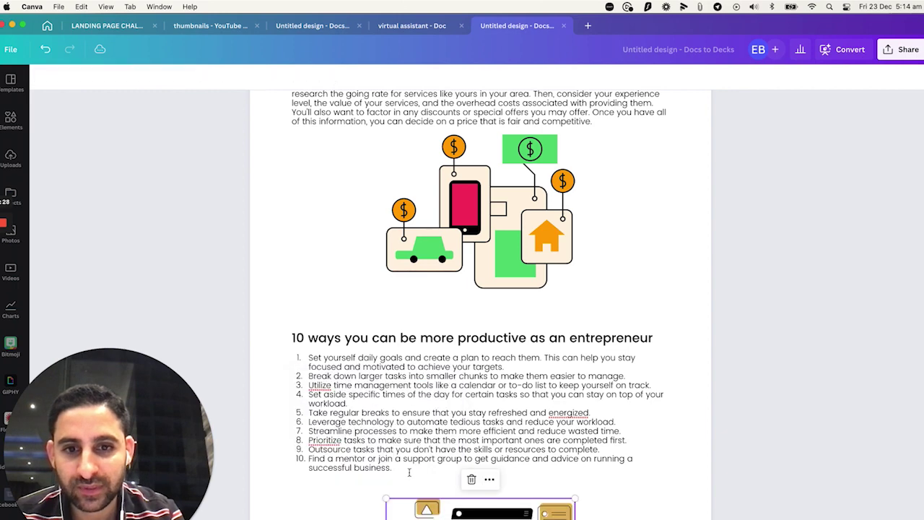
# Insert the Pricing Strategy photo from a 'pricing' photo search
pyautogui.scroll(2, 536, 371)
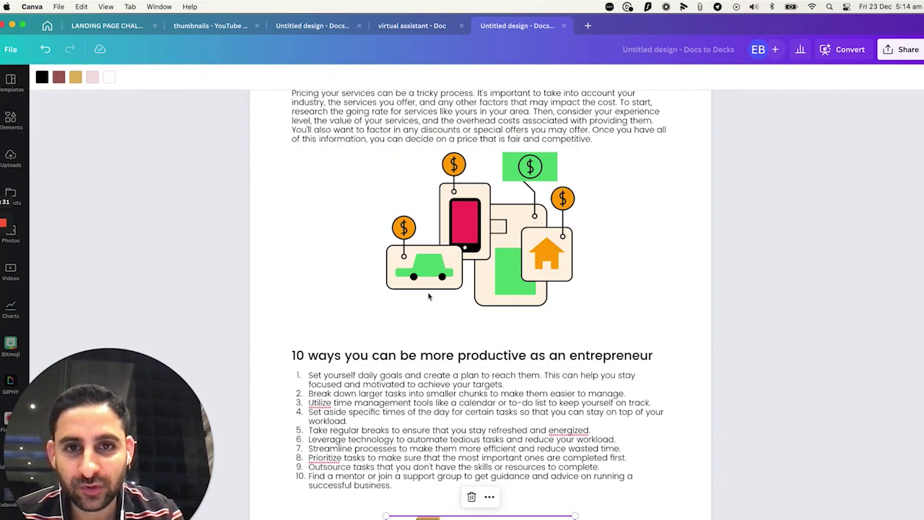
pyautogui.scroll(-2, 414, 320)
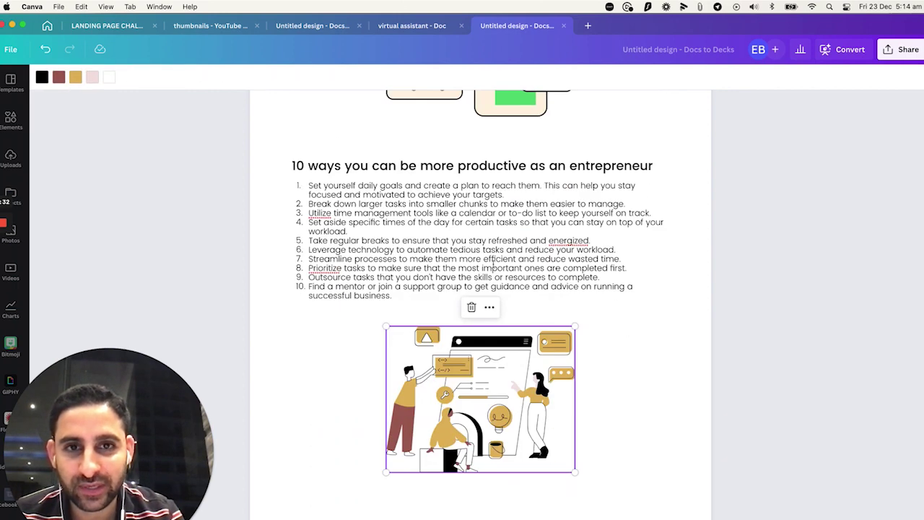
pyautogui.click(465, 121)
pyautogui.scroll(4, 330, 145)
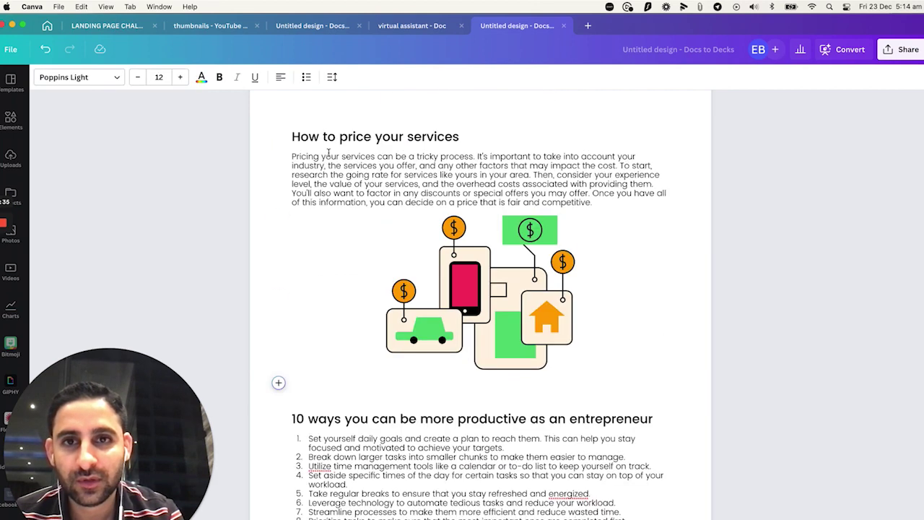
pyautogui.click(278, 382)
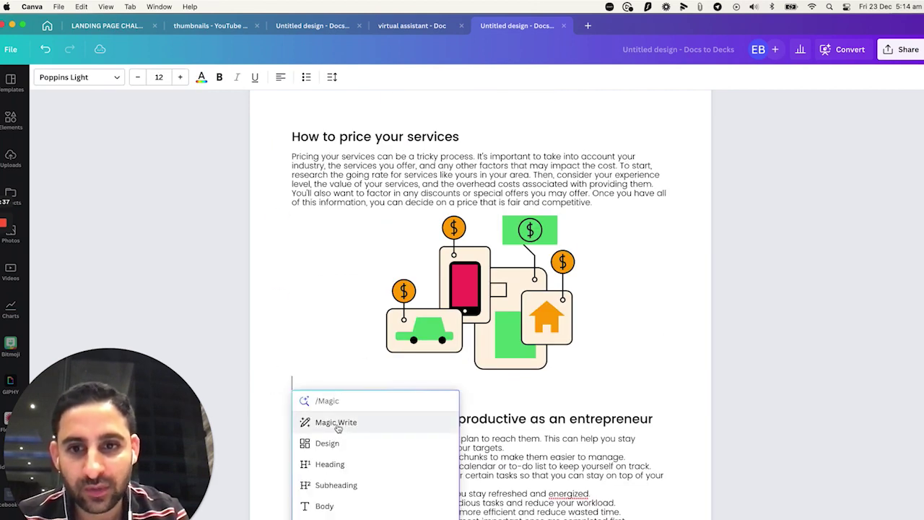
pyautogui.write('pricing')
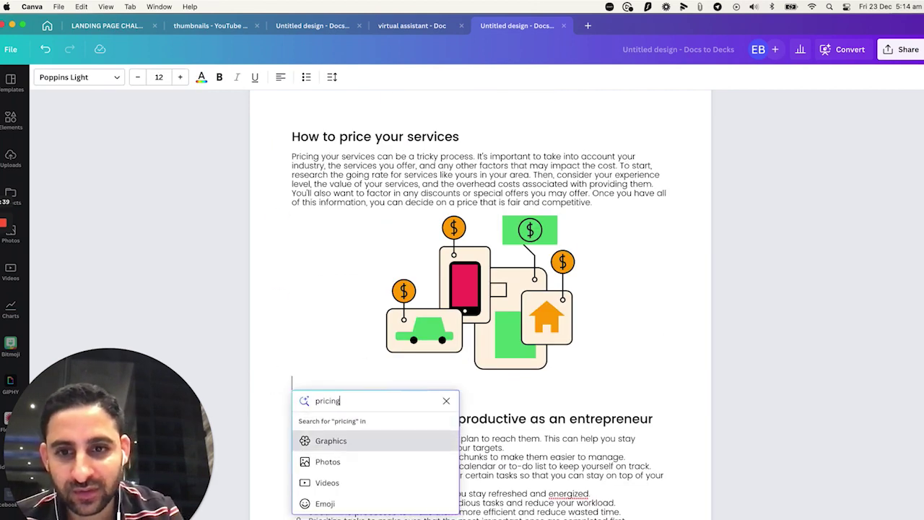
pyautogui.click(321, 465)
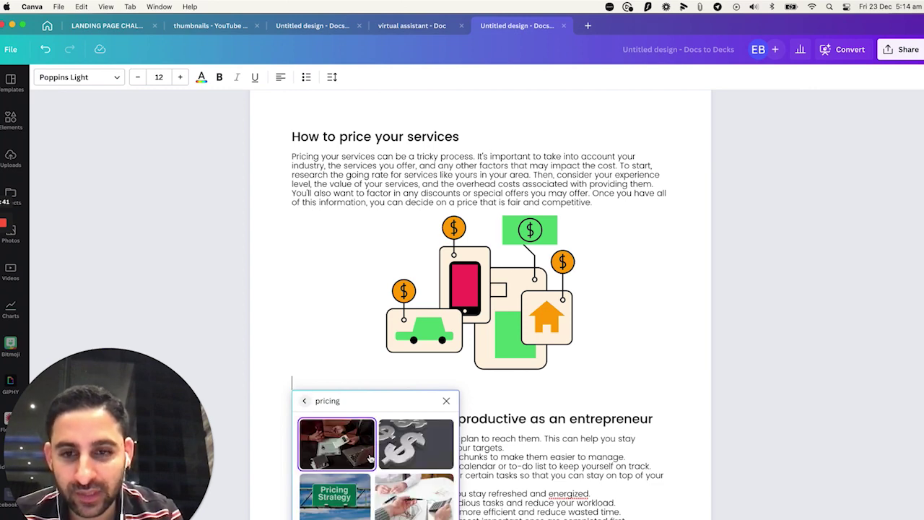
pyautogui.scroll(-2, 338, 455)
pyautogui.click(338, 456)
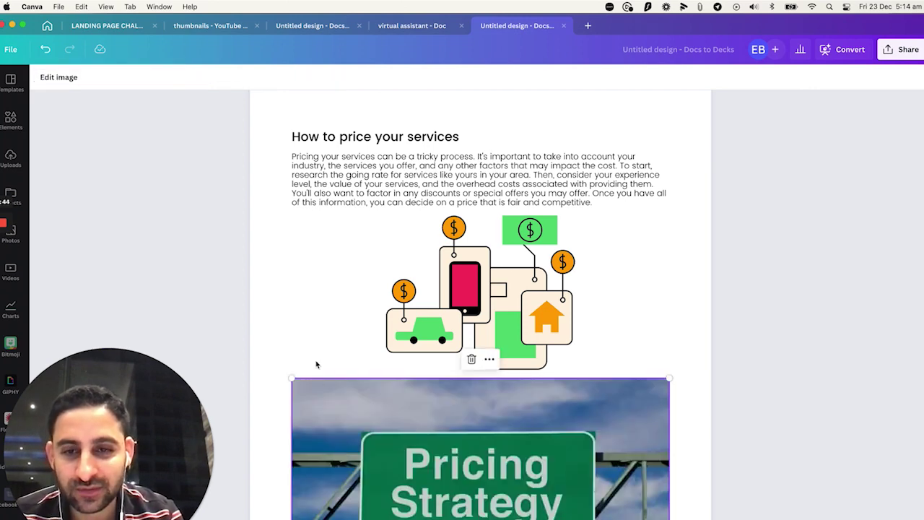
# Insert the Efficiency sketch photo from an 'efficiency' search below the list
pyautogui.scroll(-5, 316, 365)
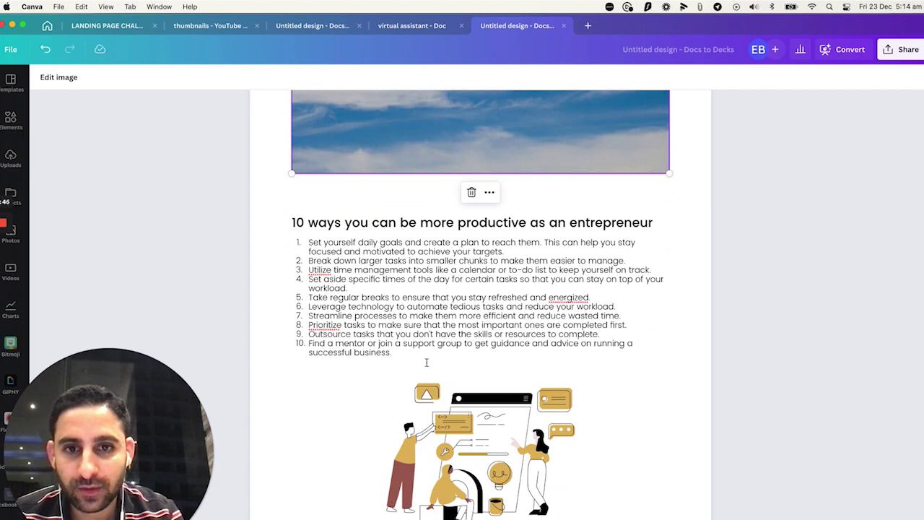
pyautogui.click(426, 362)
pyautogui.click(278, 370)
pyautogui.write('efficie')
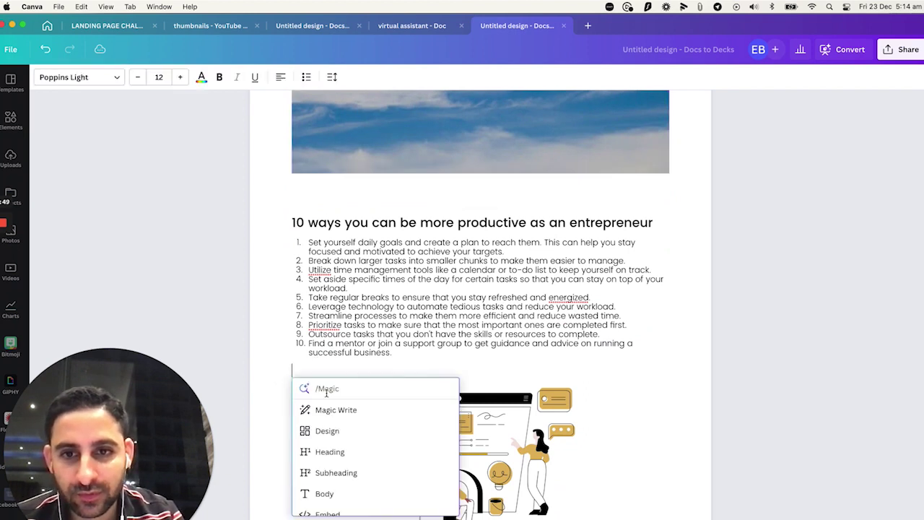
pyautogui.write('ncy')
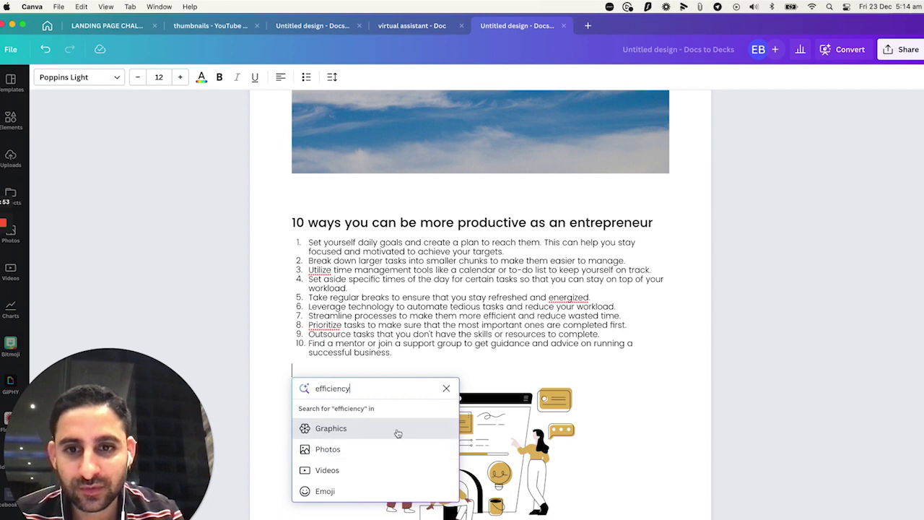
pyautogui.click(326, 450)
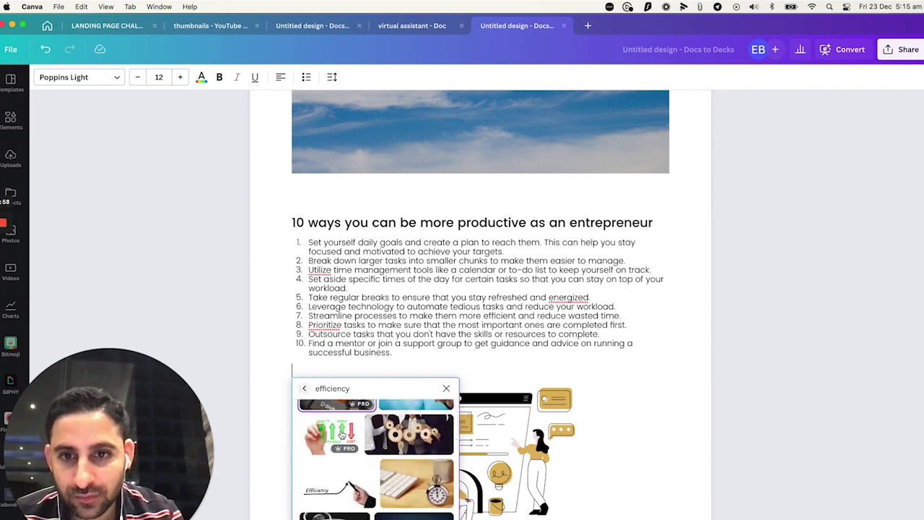
pyautogui.scroll(-2, 342, 434)
pyautogui.click(342, 443)
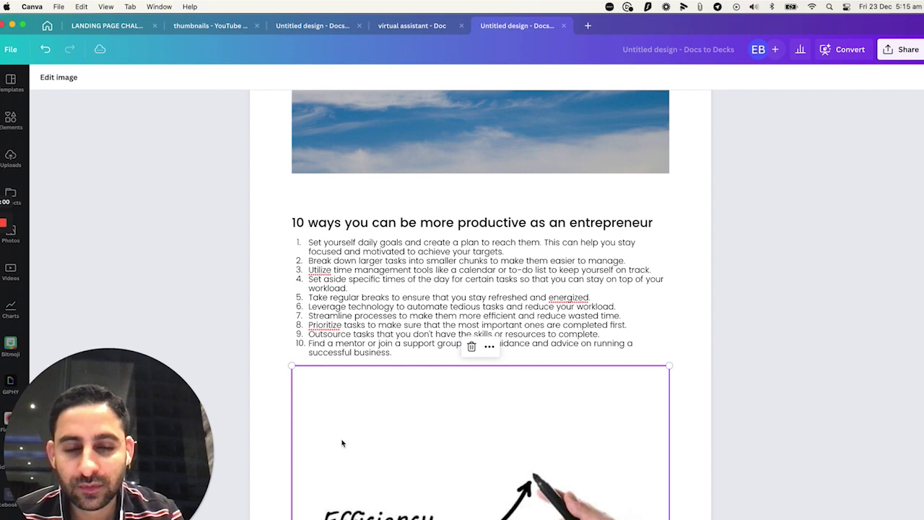
# Below the testimonial illustration, insert the keyboard-with-stars photo from a 'reviews' search
pyautogui.scroll(15, 342, 441)
pyautogui.scroll(-2, 316, 375)
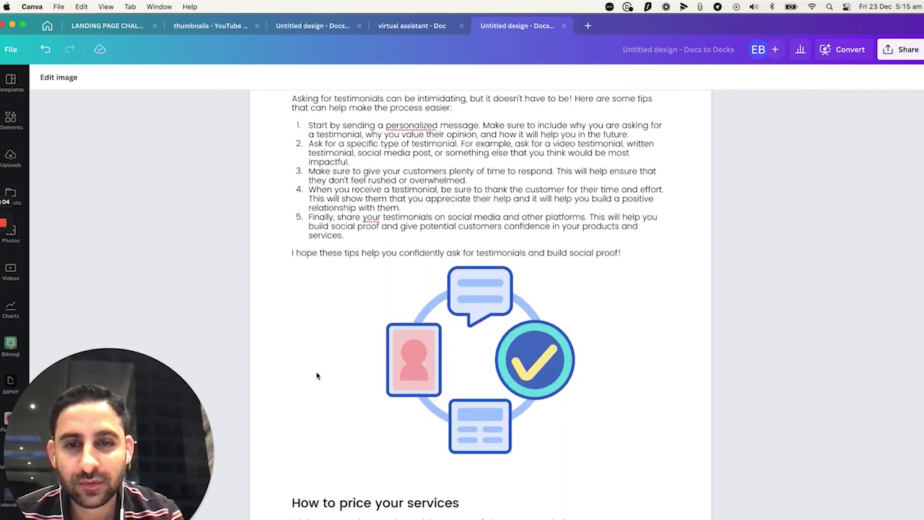
pyautogui.scroll(-2, 316, 376)
pyautogui.click(301, 378)
pyautogui.click(279, 382)
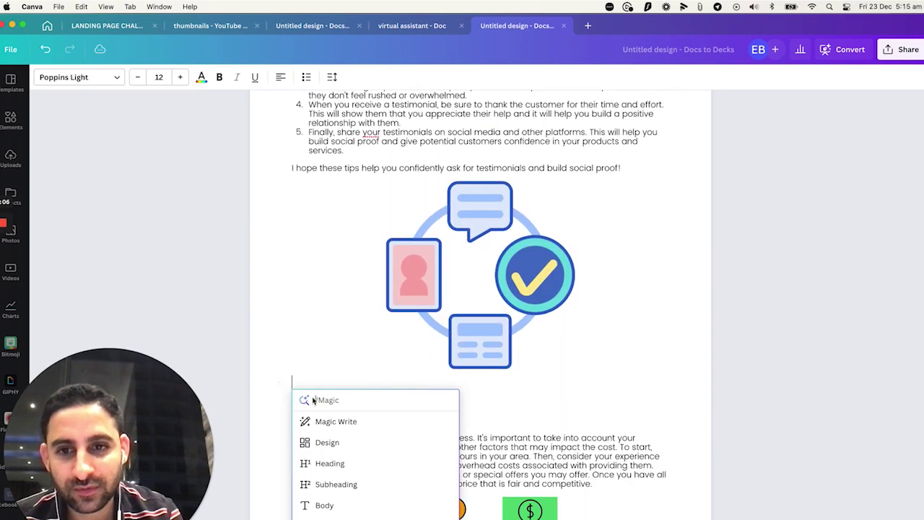
pyautogui.write('testimo')
pyautogui.press('super+a')
pyautogui.write('re')
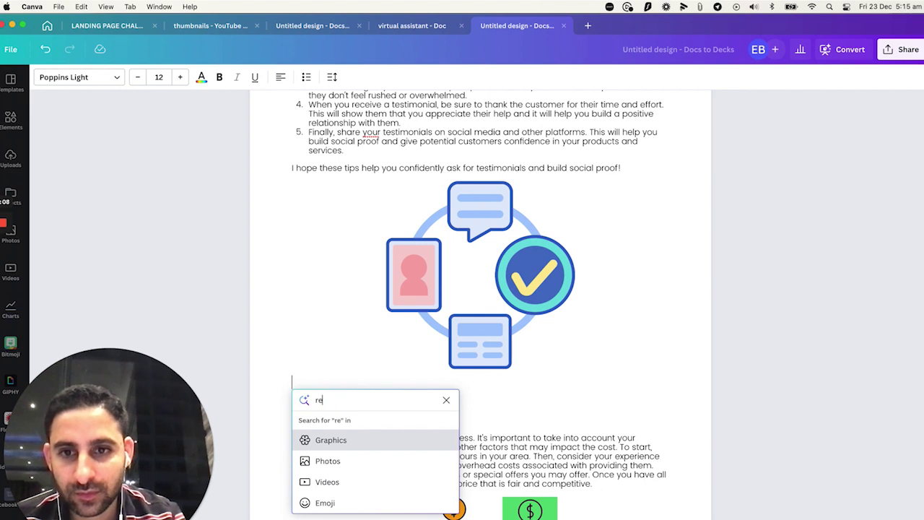
pyautogui.write('views')
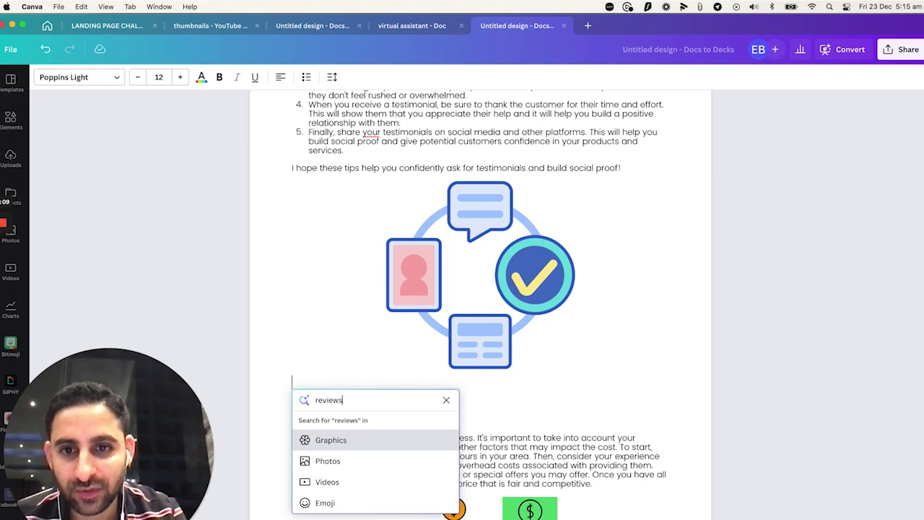
pyautogui.click(326, 460)
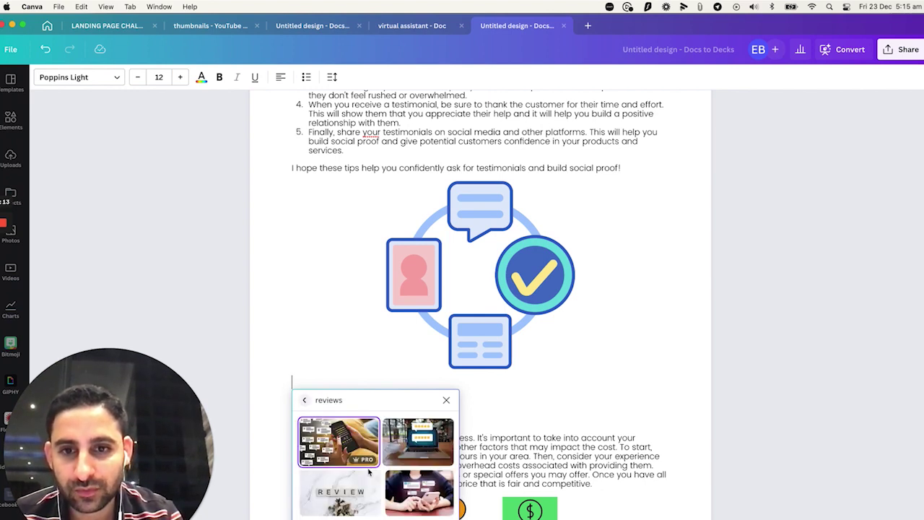
pyautogui.scroll(-2, 369, 471)
pyautogui.click(337, 456)
pyautogui.scroll(15, 336, 456)
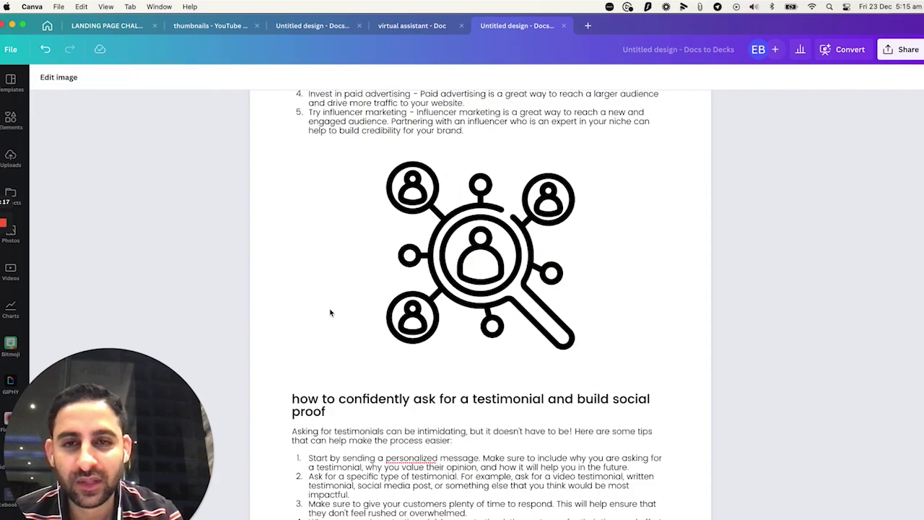
pyautogui.scroll(-5, 365, 291)
pyautogui.click(362, 291)
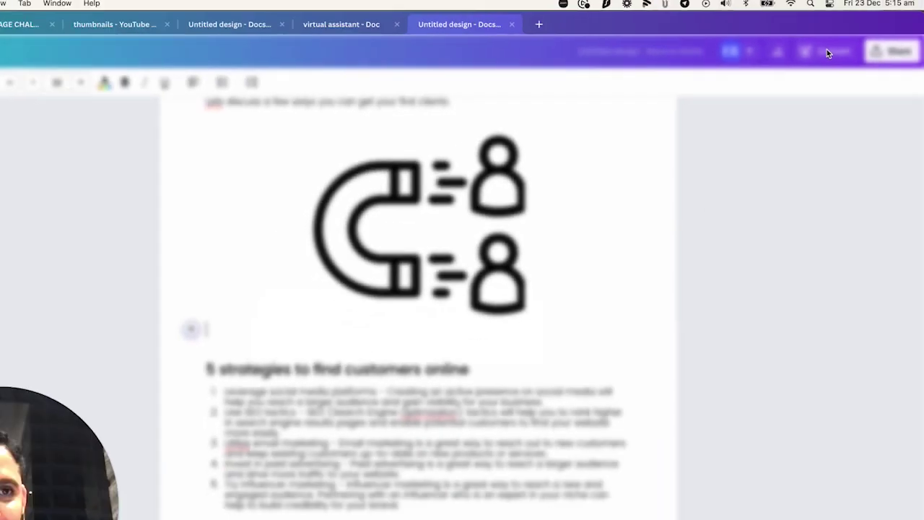
# Convert the doc to a presentation with the pink-orange gradient design, reviewing the slide previews
pyautogui.click(839, 49)
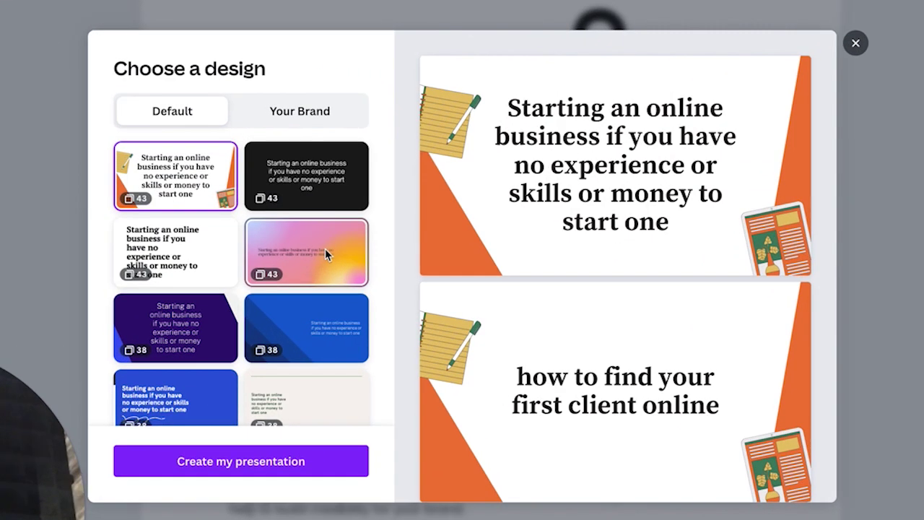
pyautogui.click(373, 282)
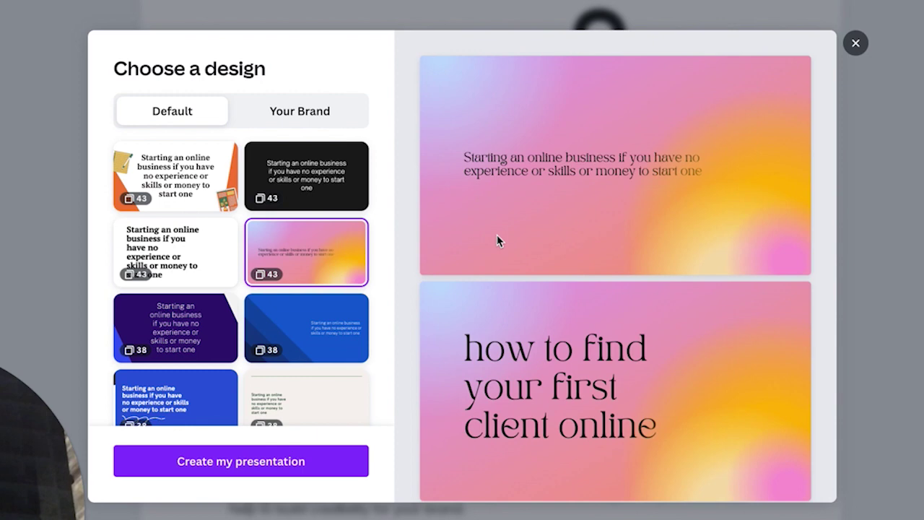
pyautogui.scroll(-6, 497, 241)
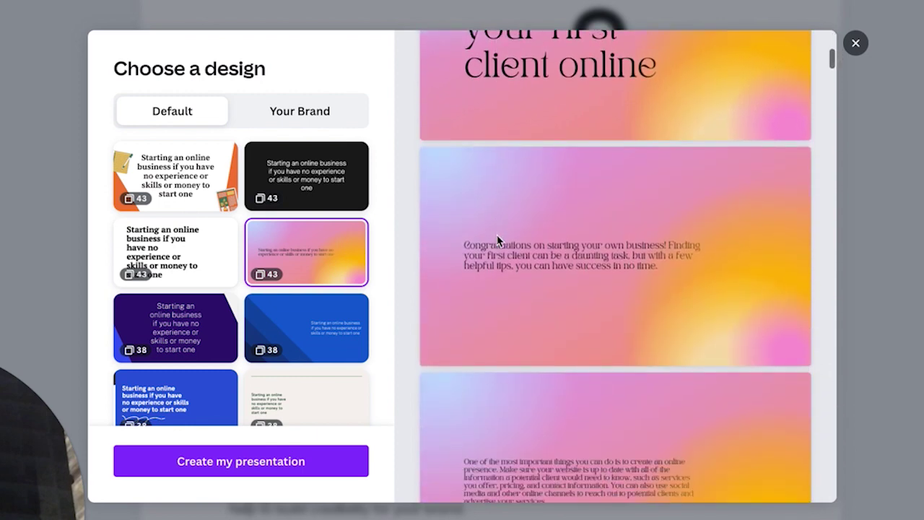
pyautogui.scroll(-6, 497, 240)
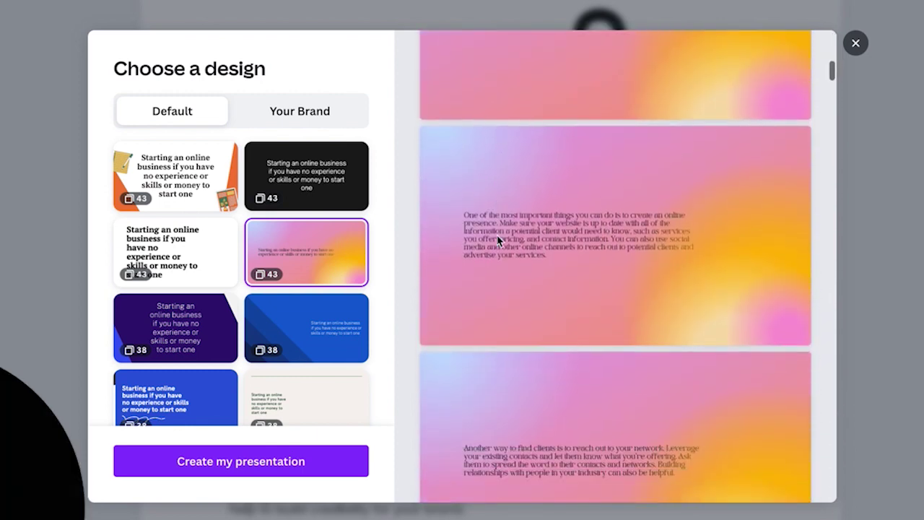
pyautogui.scroll(-6, 497, 240)
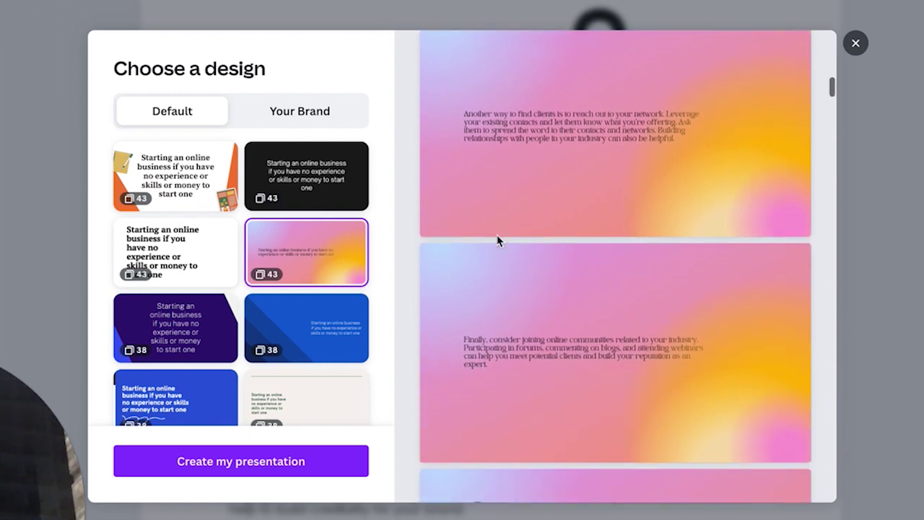
pyautogui.scroll(-6, 497, 240)
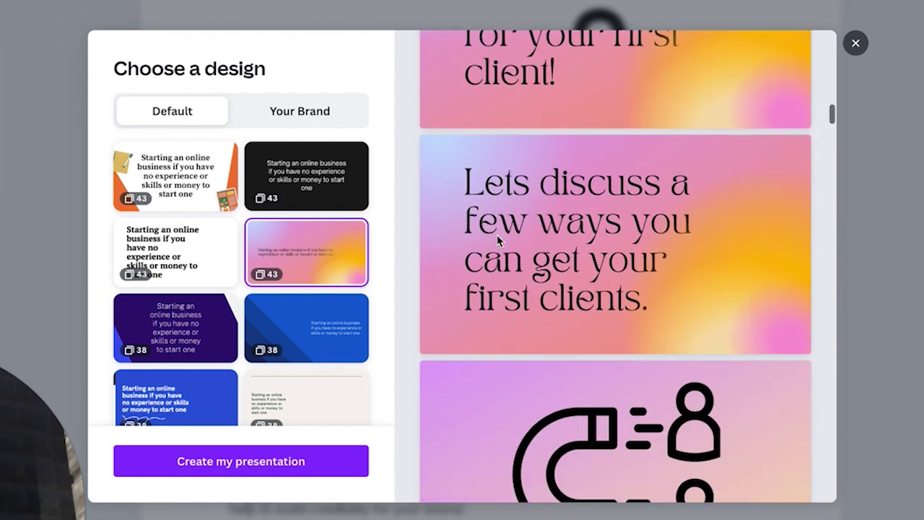
pyautogui.scroll(-6, 497, 240)
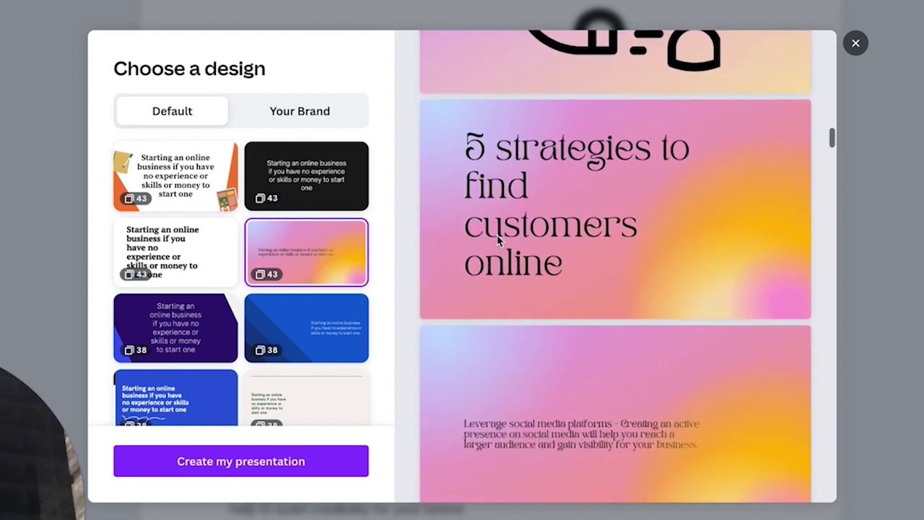
pyautogui.scroll(-10, 496, 241)
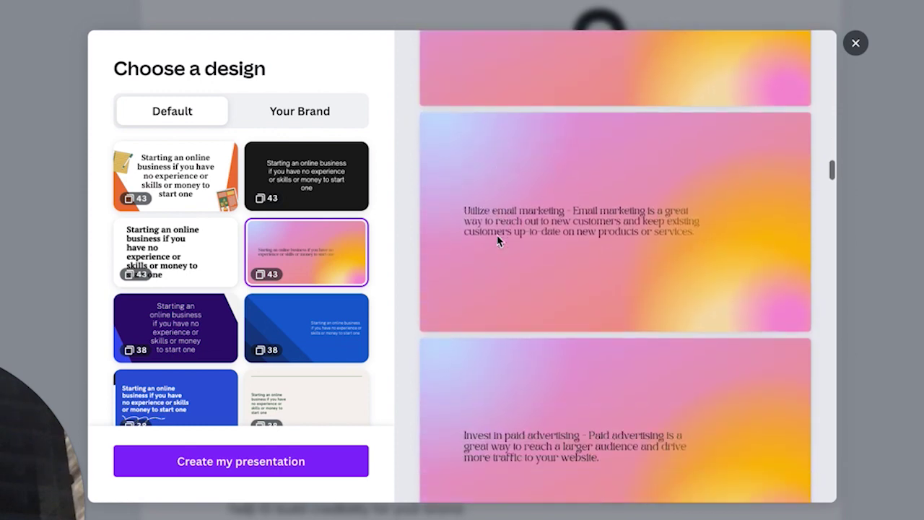
pyautogui.scroll(-5, 497, 240)
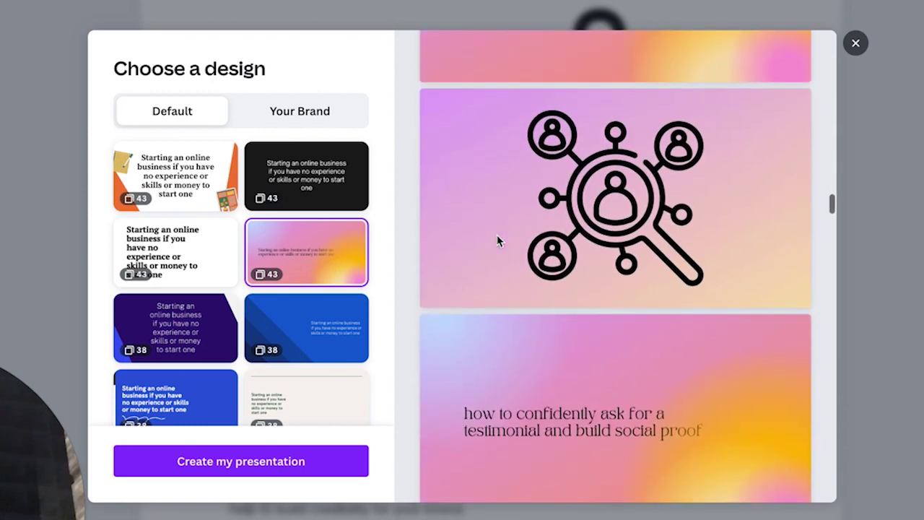
pyautogui.scroll(-8, 497, 241)
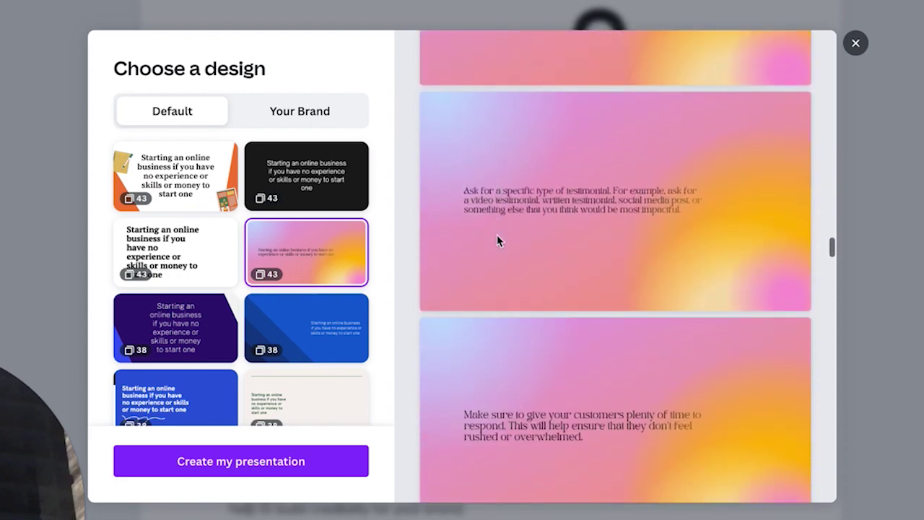
pyautogui.scroll(-6, 497, 240)
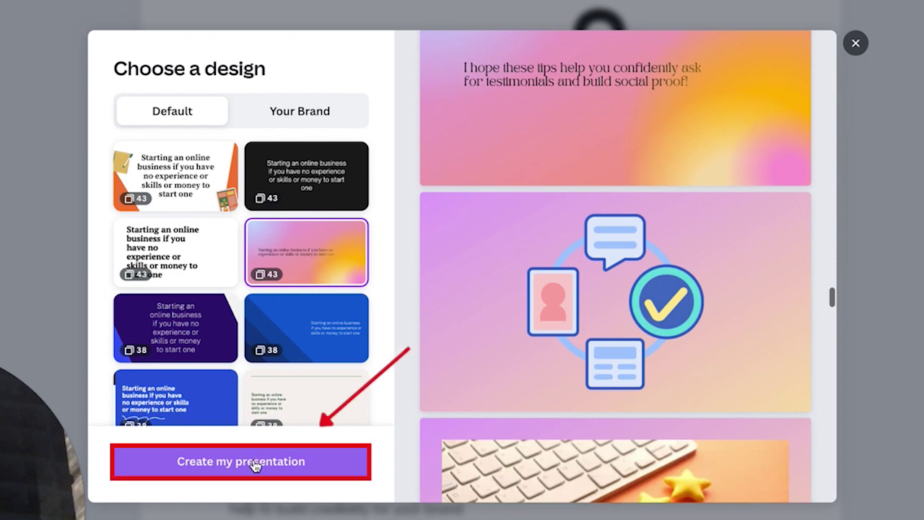
pyautogui.click(254, 461)
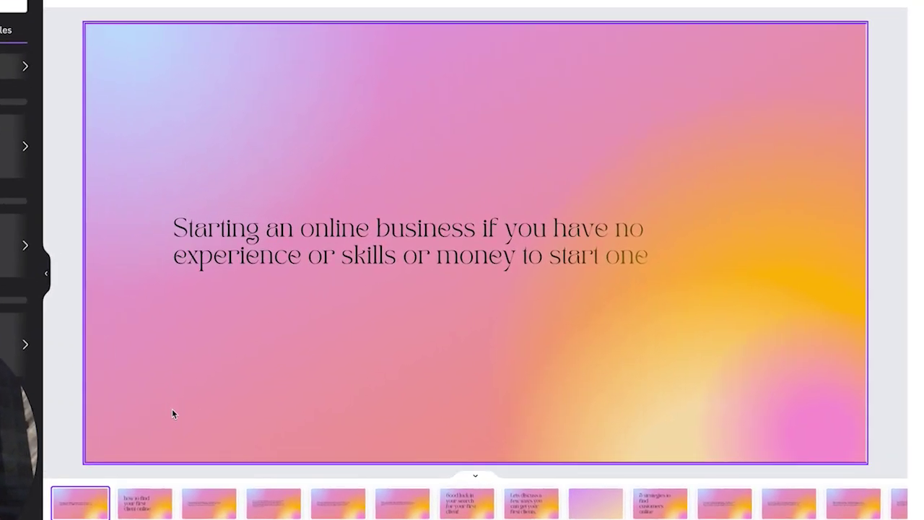
# Move to slide 3 and recolour it with the brand colours
pyautogui.rightClick(152, 501)
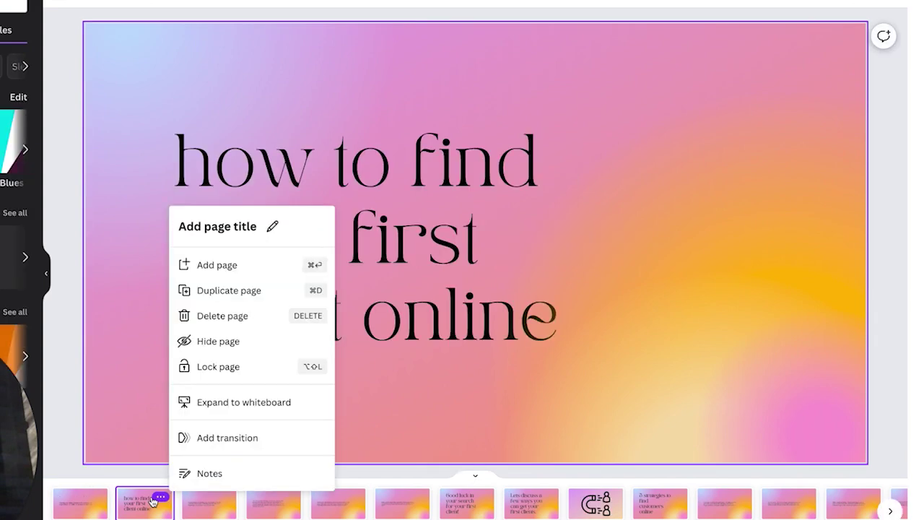
pyautogui.press('Escape')
pyautogui.press('Right')
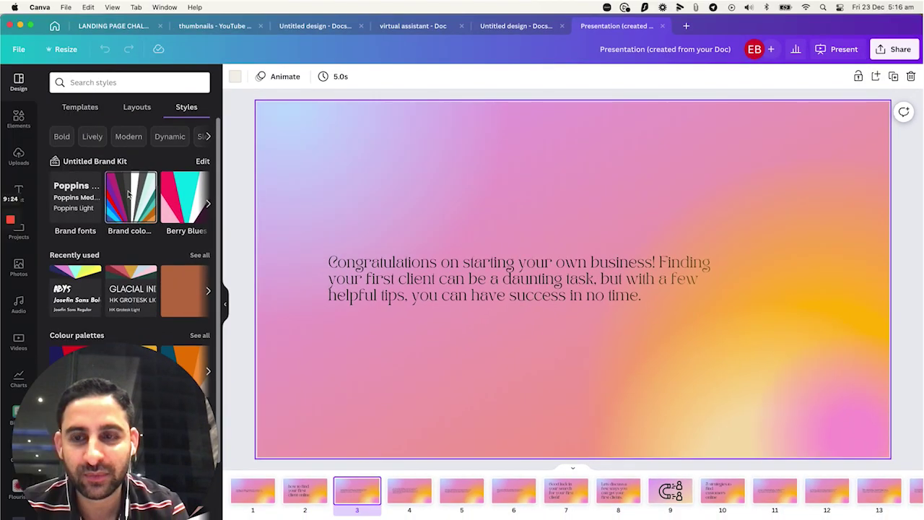
pyautogui.click(128, 194)
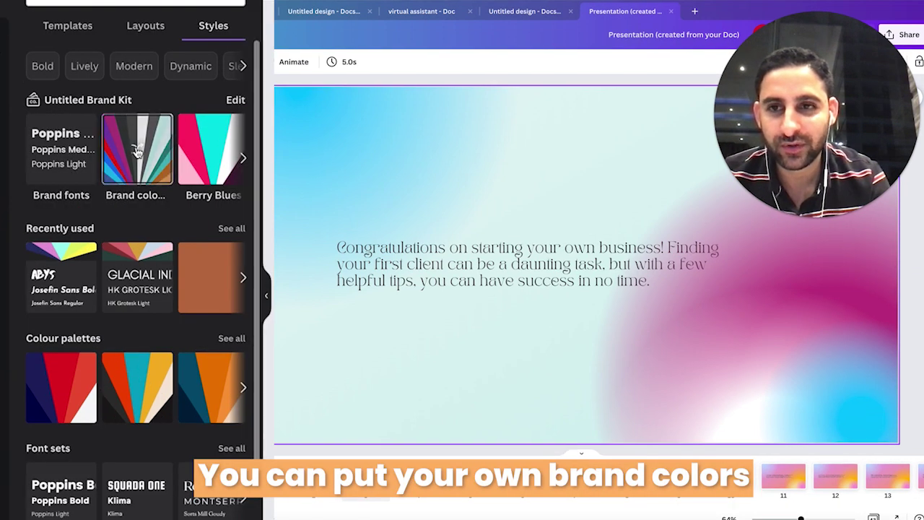
# Shuffle the brand colours until slide 3 shows a teal background with orange and pink glows
pyautogui.click(136, 150)
pyautogui.click(136, 150)
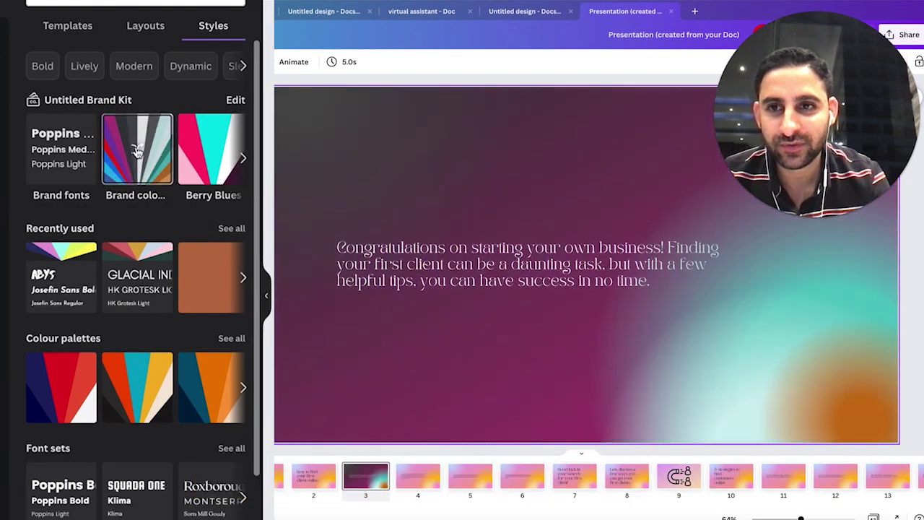
pyautogui.click(135, 150)
pyautogui.click(136, 150)
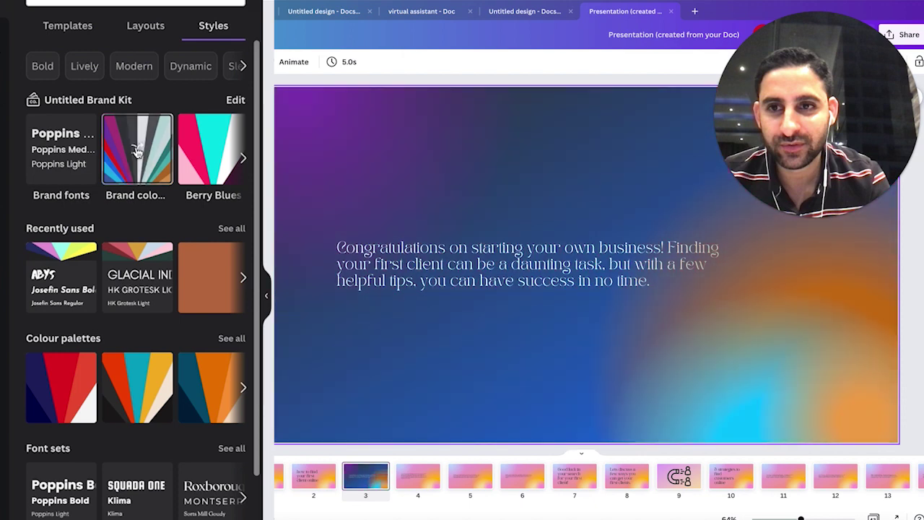
pyautogui.click(136, 151)
pyautogui.click(135, 150)
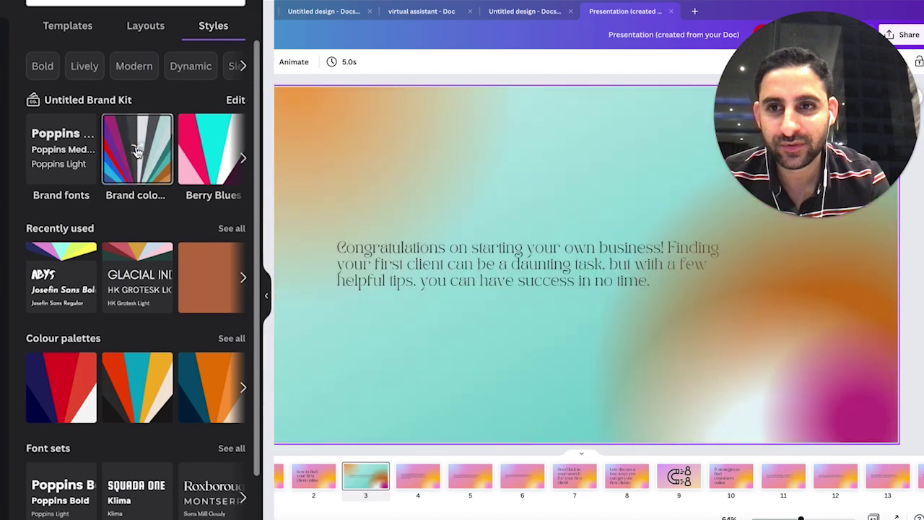
pyautogui.click(136, 150)
pyautogui.click(135, 151)
pyautogui.click(136, 150)
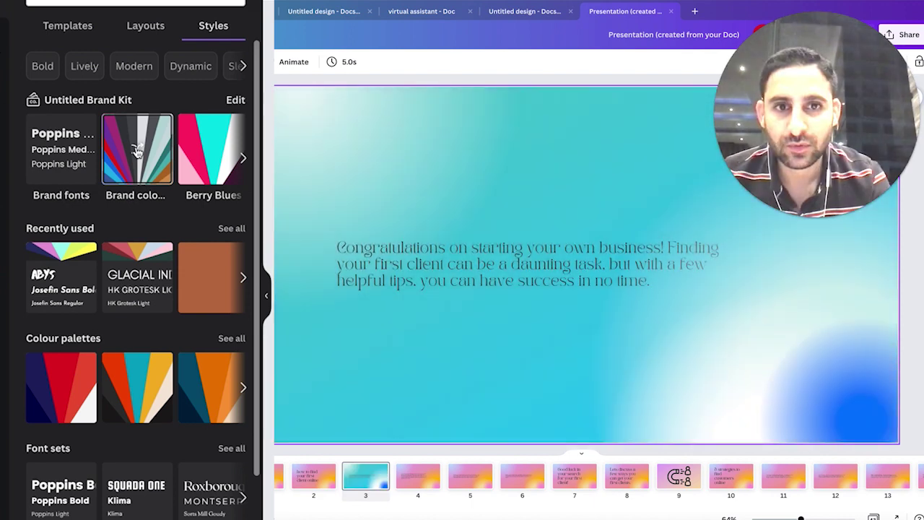
pyautogui.click(136, 150)
pyautogui.click(136, 151)
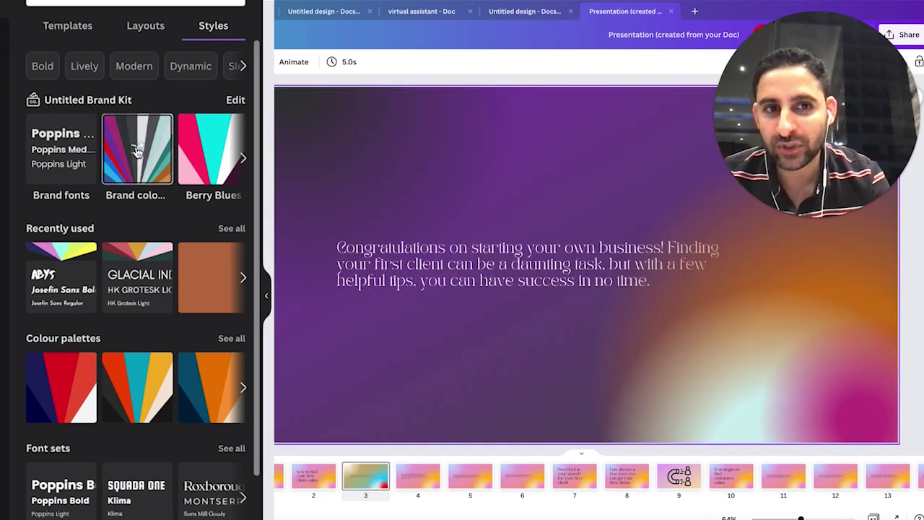
pyautogui.click(136, 150)
pyautogui.click(136, 150)
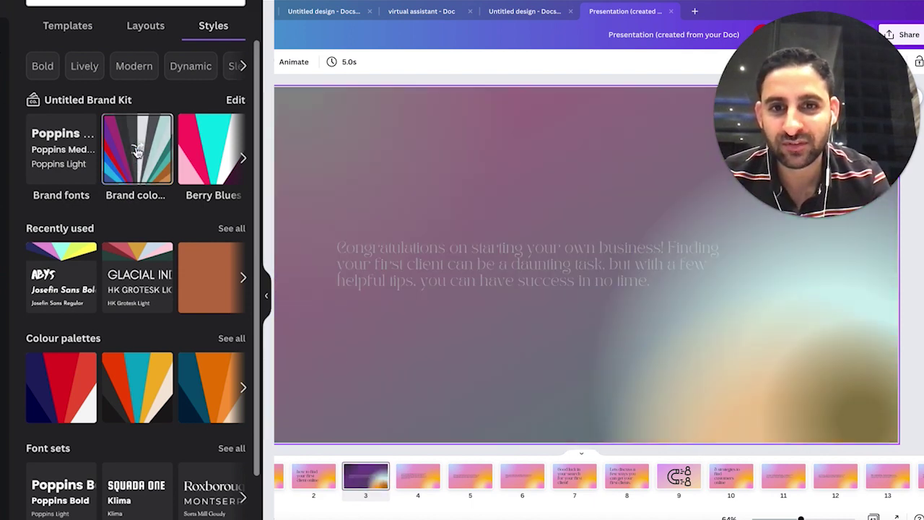
pyautogui.click(136, 150)
pyautogui.click(136, 150)
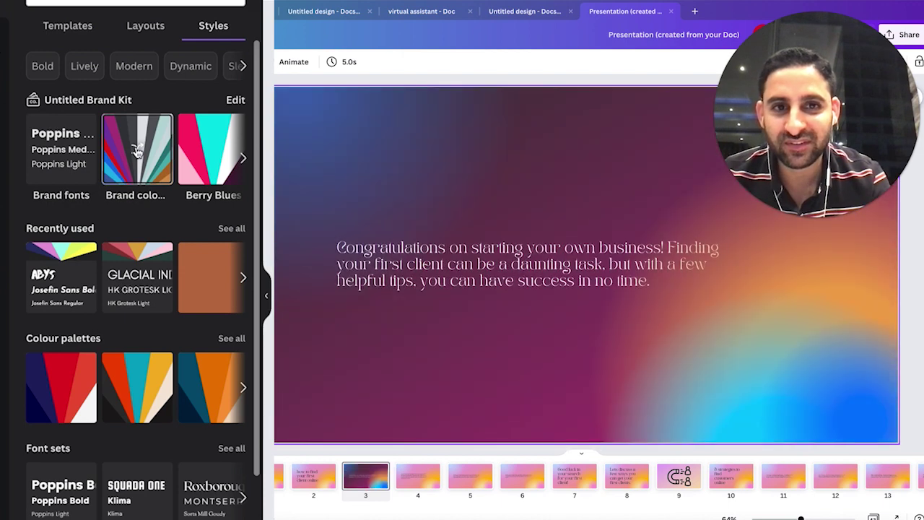
pyautogui.click(136, 150)
pyautogui.click(136, 151)
pyautogui.click(136, 151)
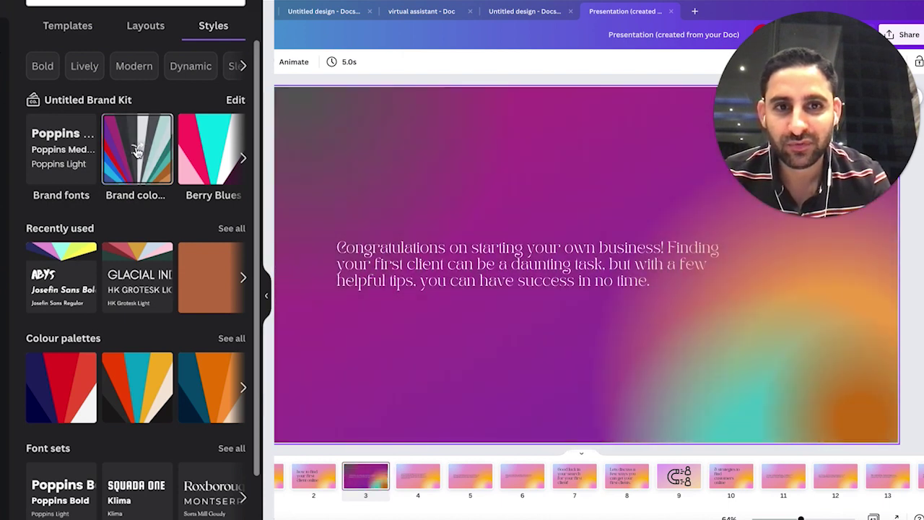
pyautogui.click(136, 151)
pyautogui.click(136, 151)
pyautogui.click(136, 151)
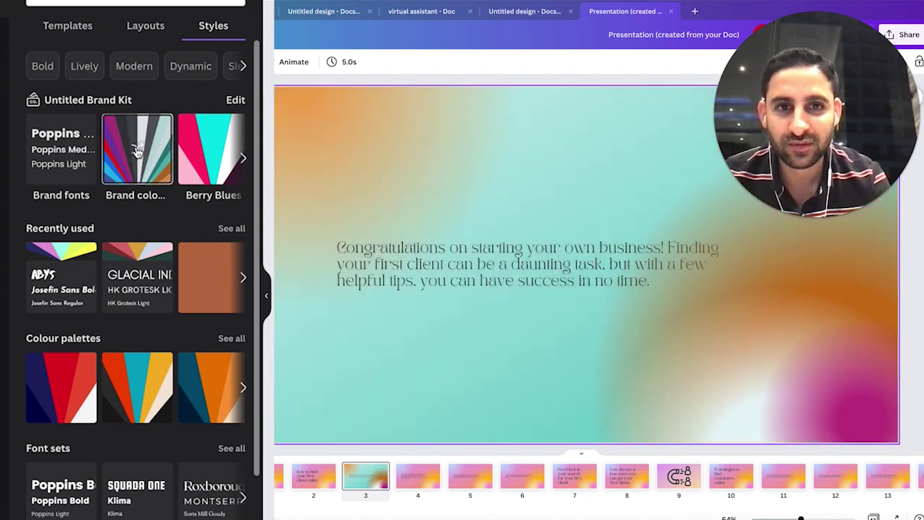
pyautogui.scroll(-2, 136, 325)
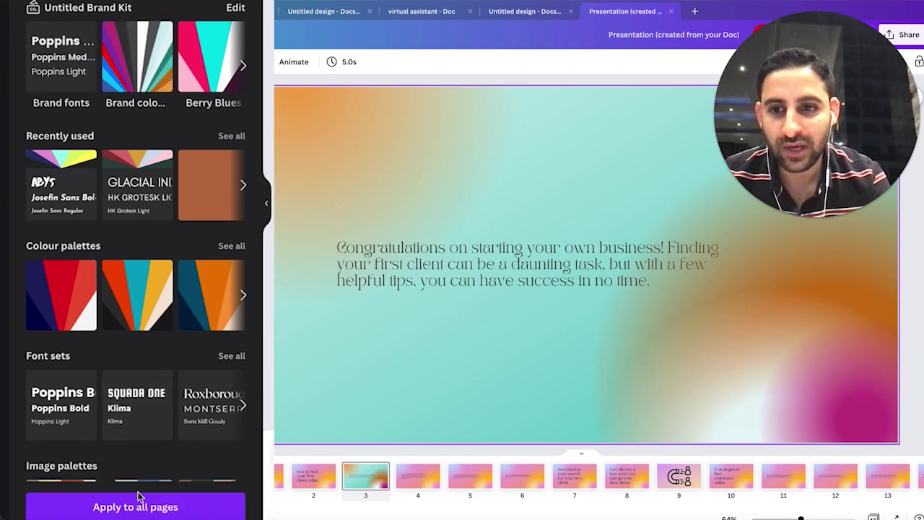
# Apply the teal colour style to all pages and set the text in the brand fonts
pyautogui.click(235, 500)
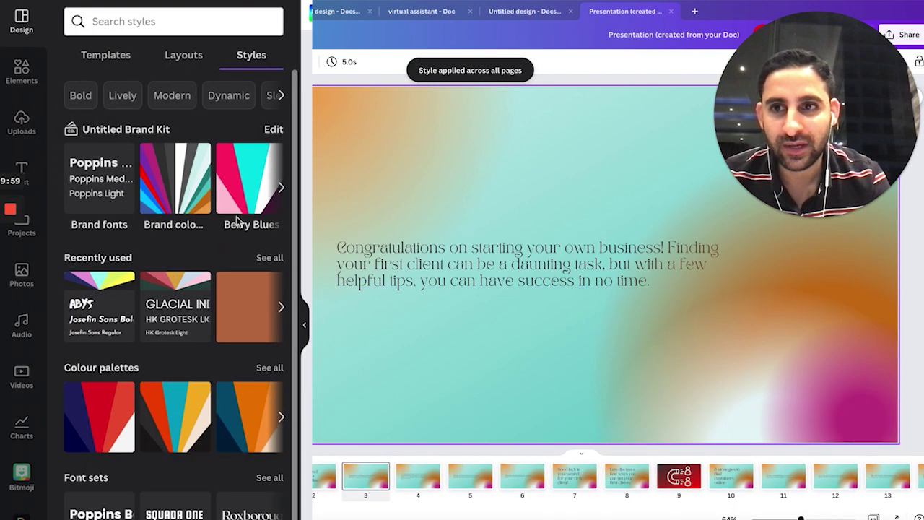
pyautogui.click(102, 178)
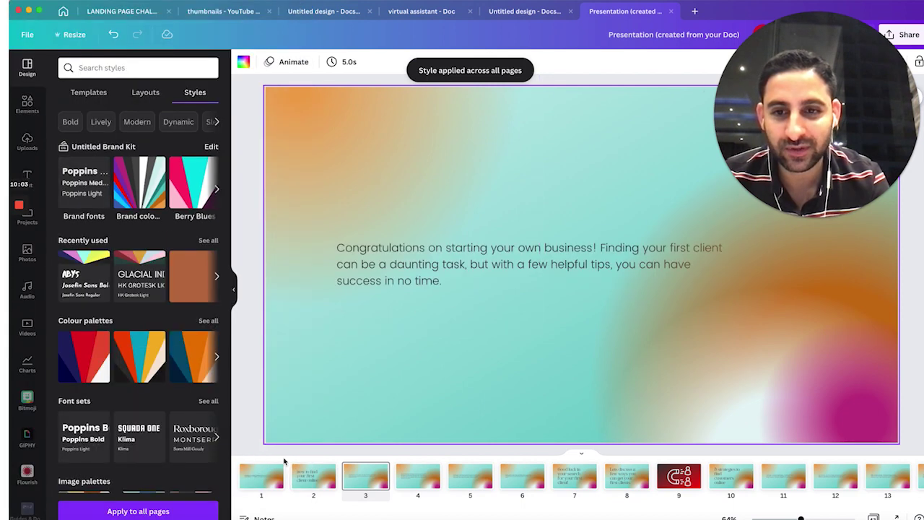
pyautogui.click(303, 481)
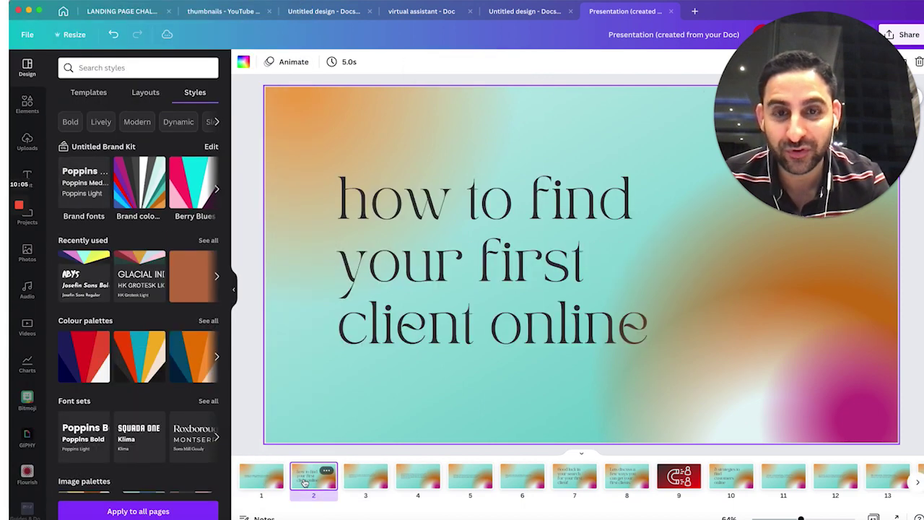
# Resize the magnet graphic on slide 9, then browse back to slides 1 and 2
pyautogui.click(679, 478)
pyautogui.click(553, 352)
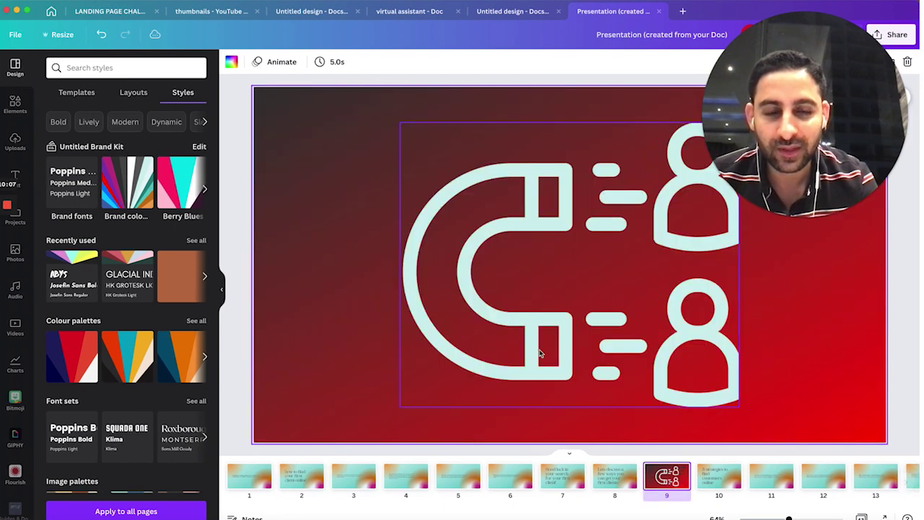
pyautogui.moveTo(401, 125); pyautogui.dragTo(434, 151)
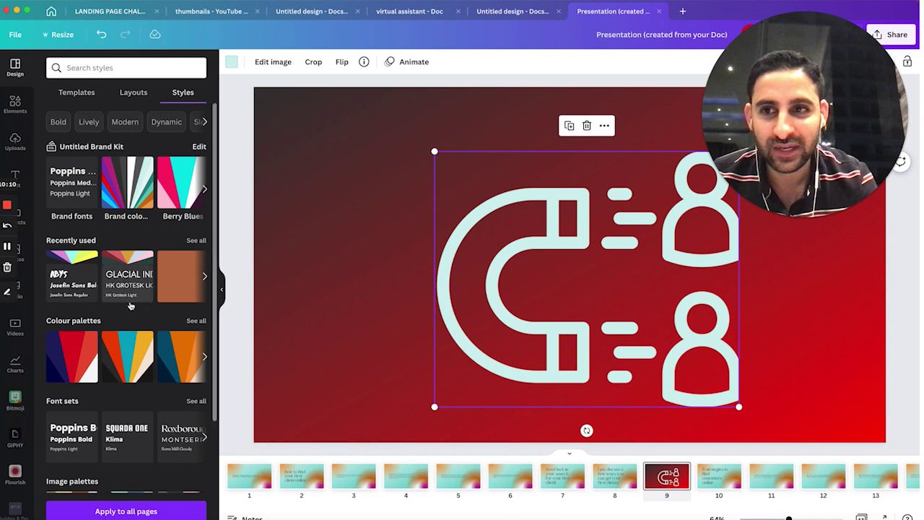
pyautogui.click(247, 488)
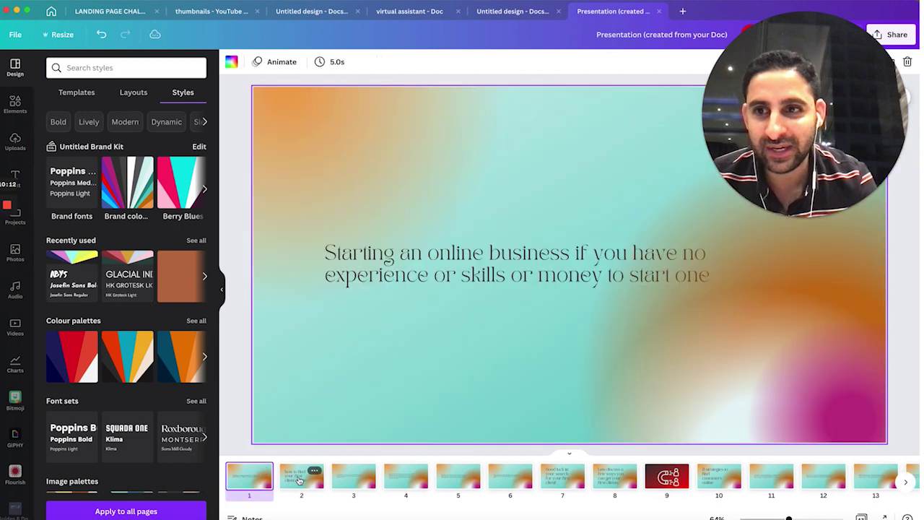
pyautogui.click(300, 480)
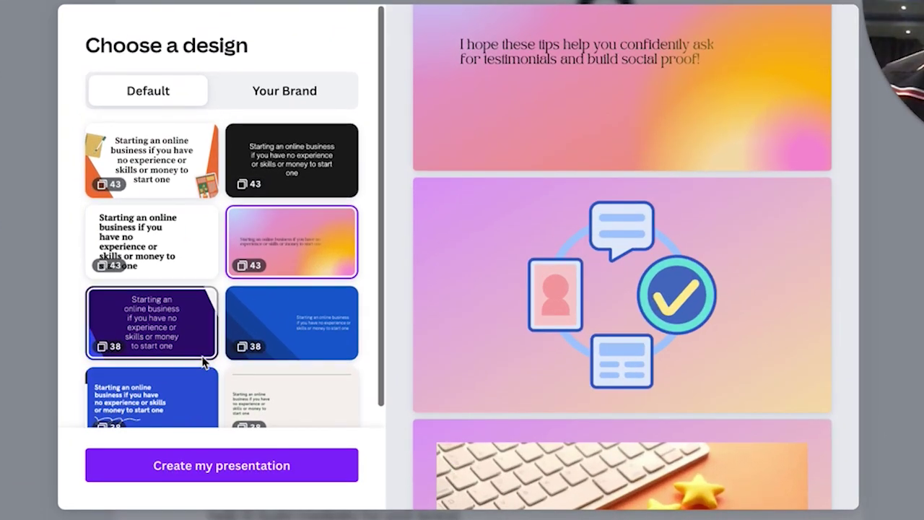
# Create a second presentation from the Your Brand dark navy-and-red gradient design
pyautogui.scroll(-1, 239, 83)
pyautogui.click(278, 68)
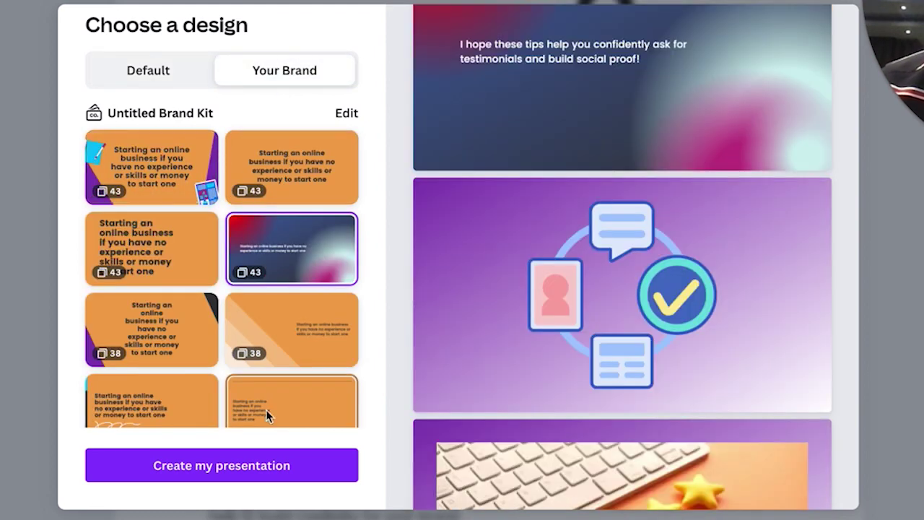
pyautogui.click(257, 468)
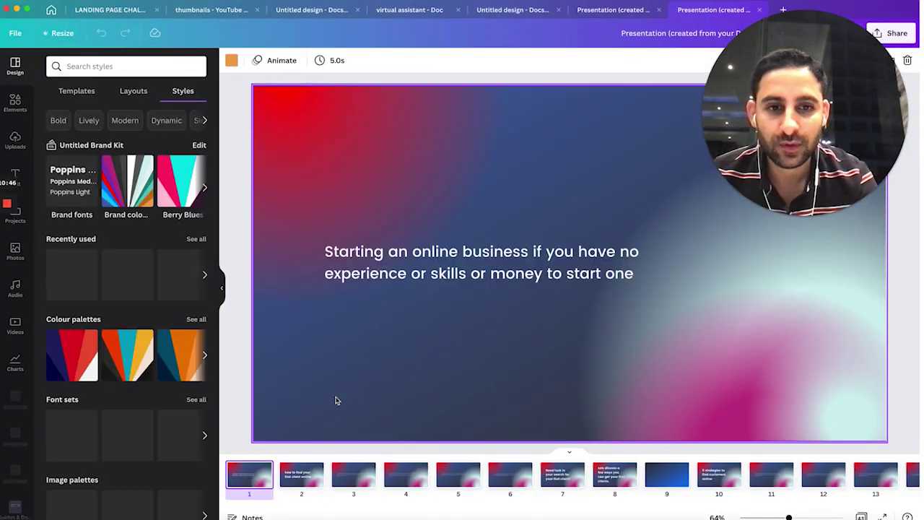
# Recolour the title slide with brand colours, settling on the navy-and-red palette
pyautogui.click(128, 187)
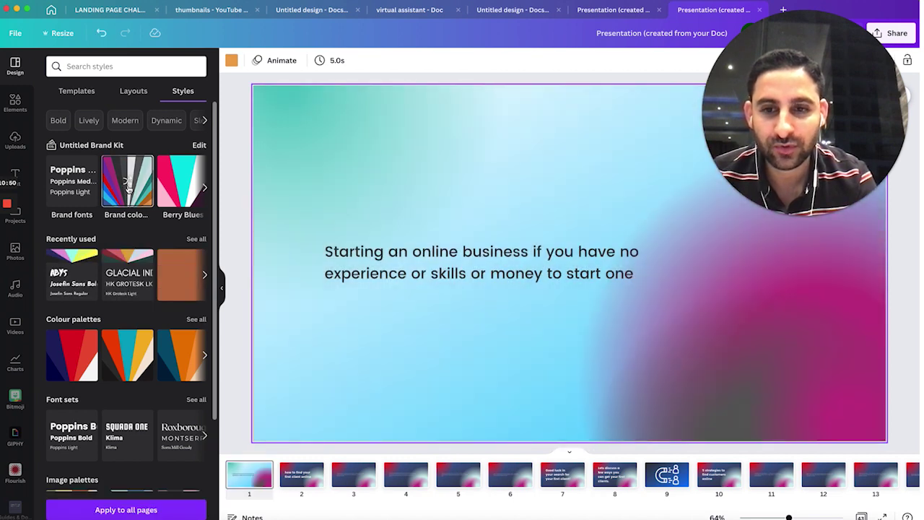
pyautogui.click(128, 187)
pyautogui.click(128, 187)
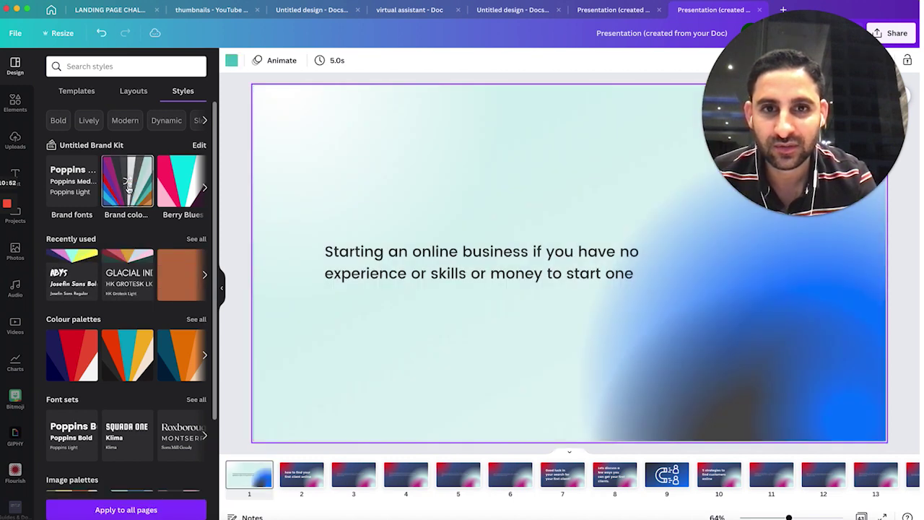
pyautogui.click(128, 187)
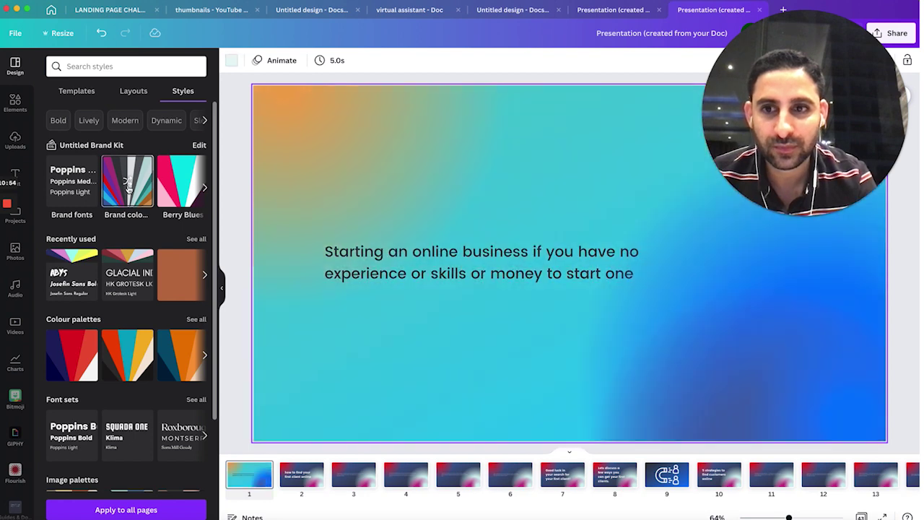
pyautogui.click(128, 187)
pyautogui.scroll(-1, 133, 361)
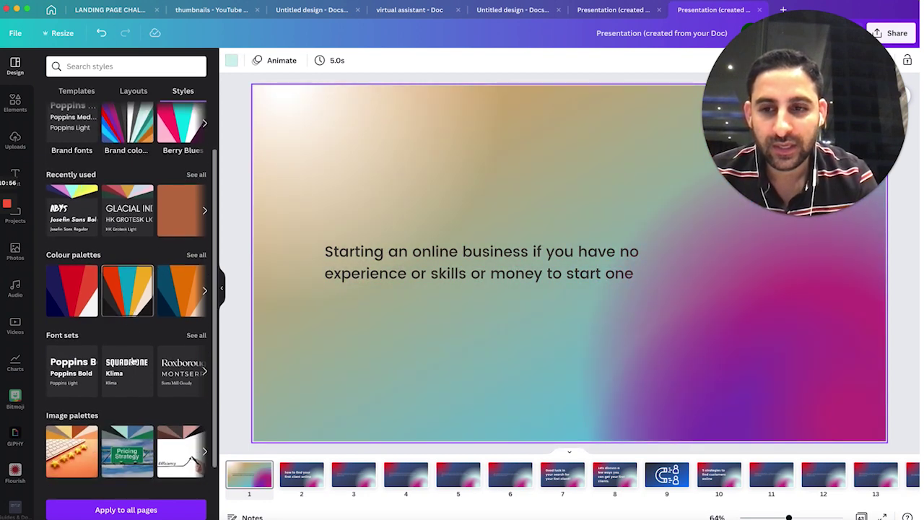
pyautogui.scroll(1, 108, 358)
pyautogui.click(80, 356)
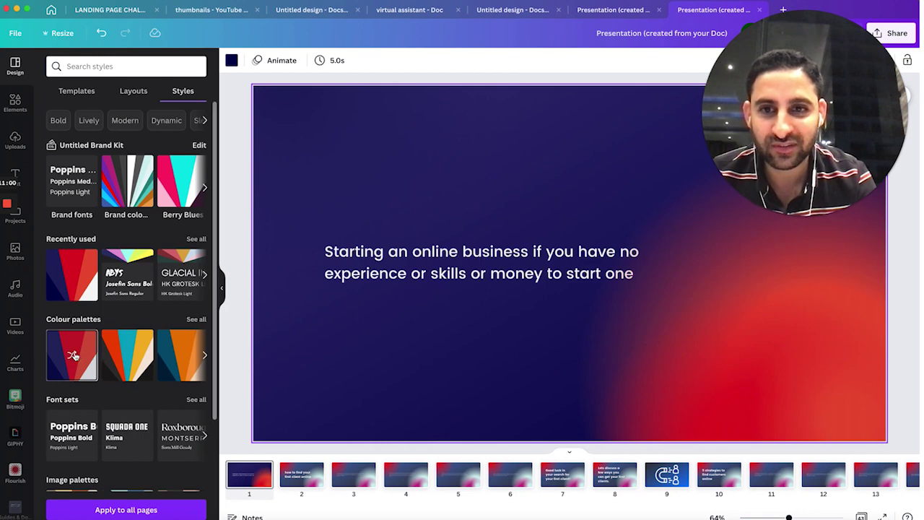
pyautogui.click(74, 356)
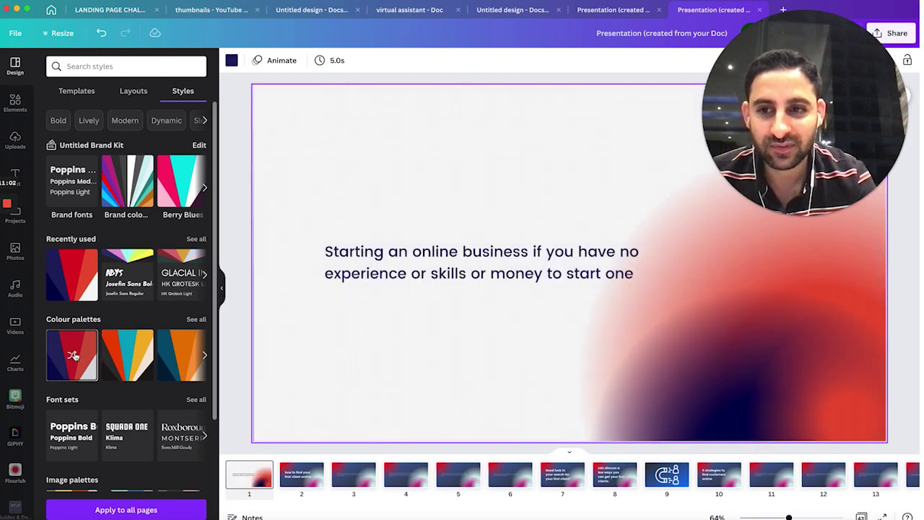
pyautogui.click(73, 355)
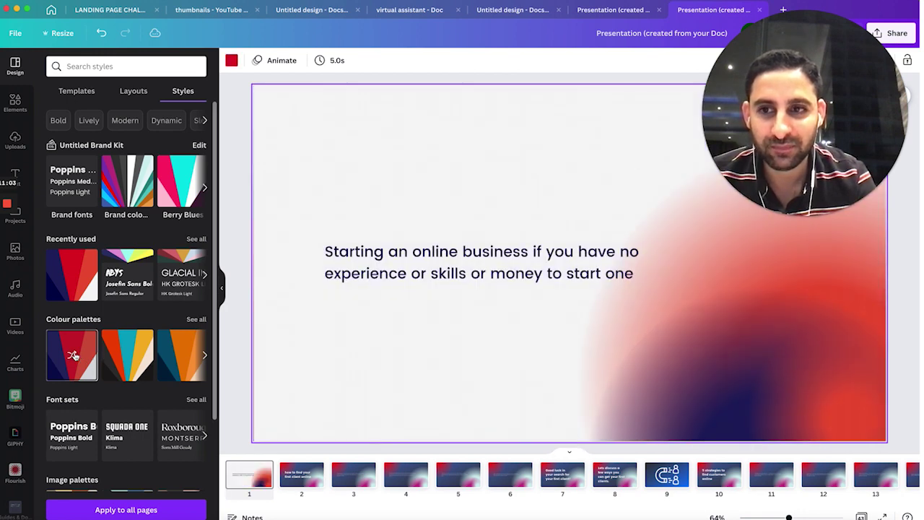
# Apply the Josefin Sans font set and the red colour style, then return to the Doc
pyautogui.click(130, 281)
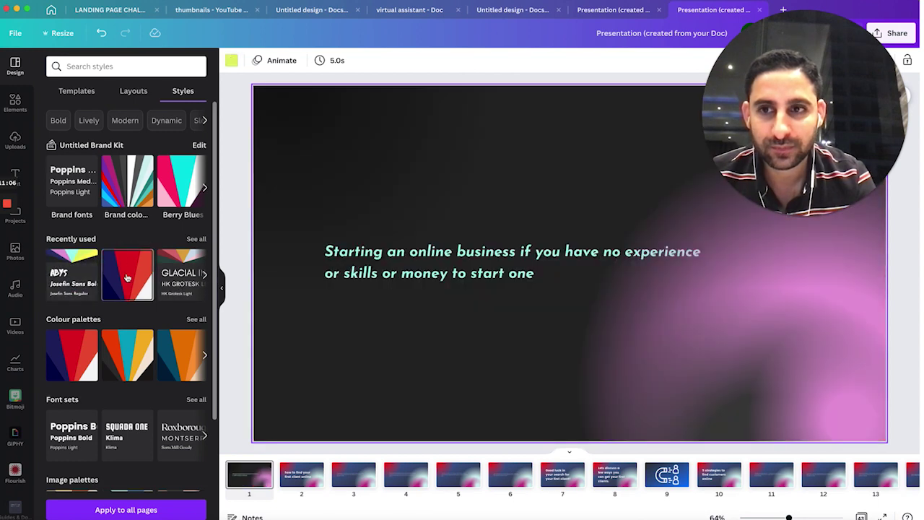
pyautogui.click(126, 293)
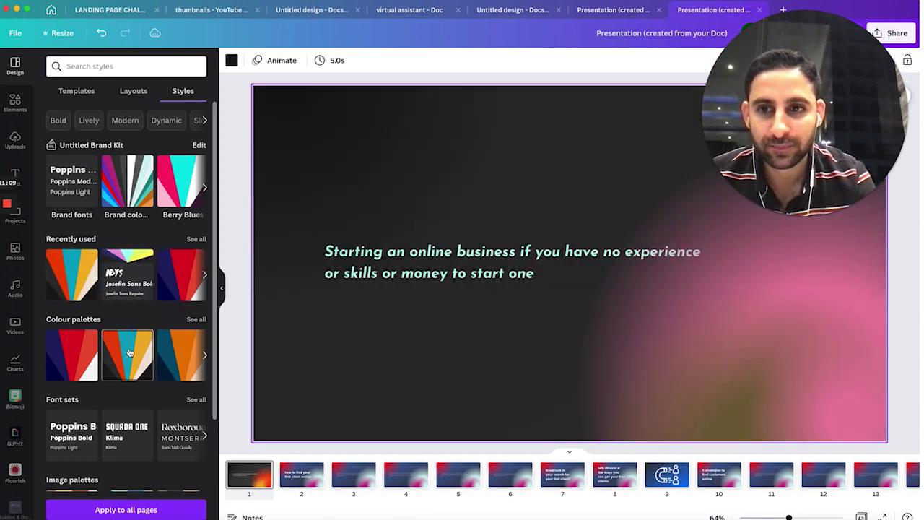
pyautogui.click(563, 474)
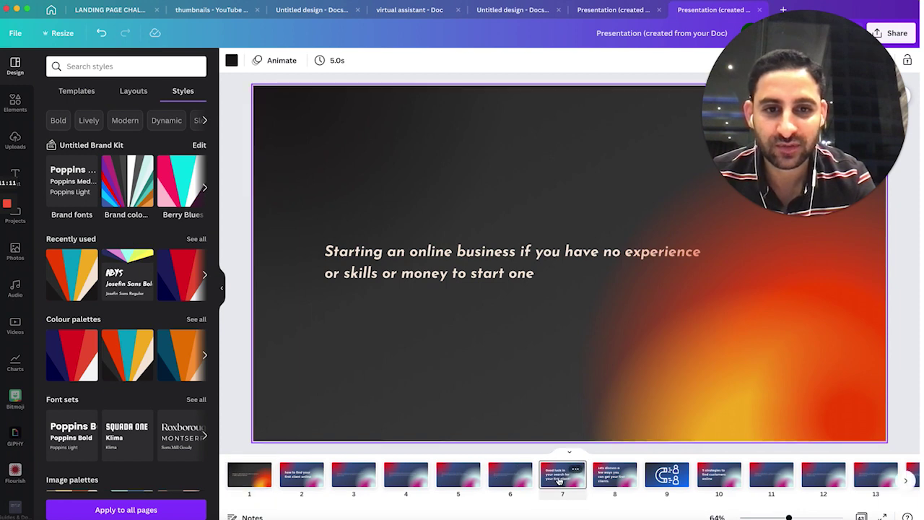
pyautogui.click(514, 10)
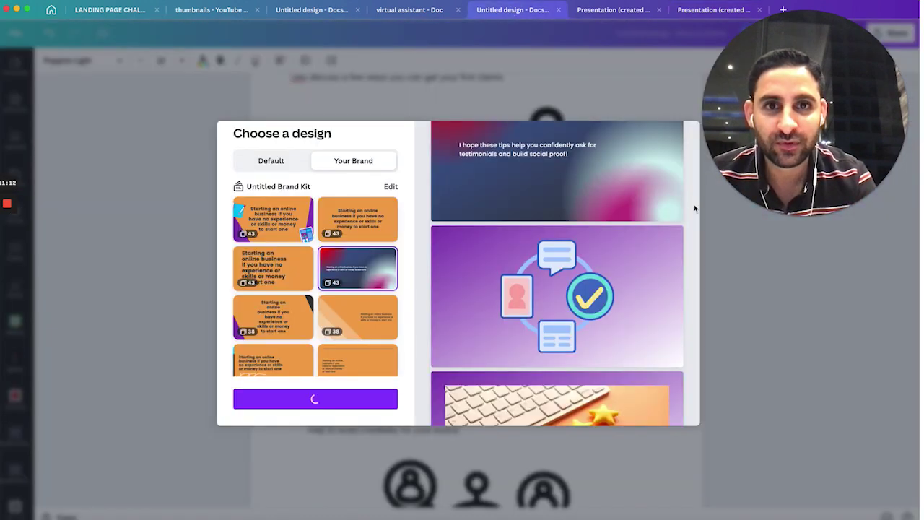
# Close the design chooser and scroll to the Efficiency images at the doc's end
pyautogui.click(745, 261)
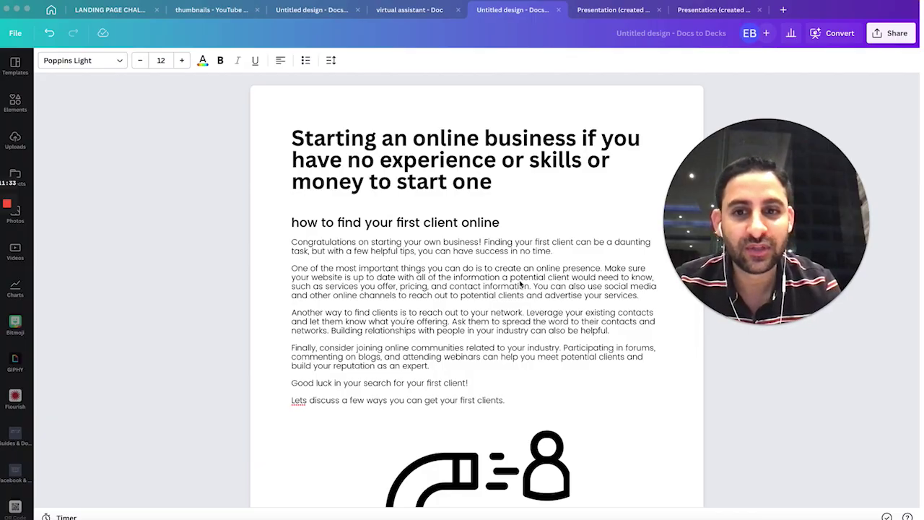
pyautogui.scroll(-15, 520, 284)
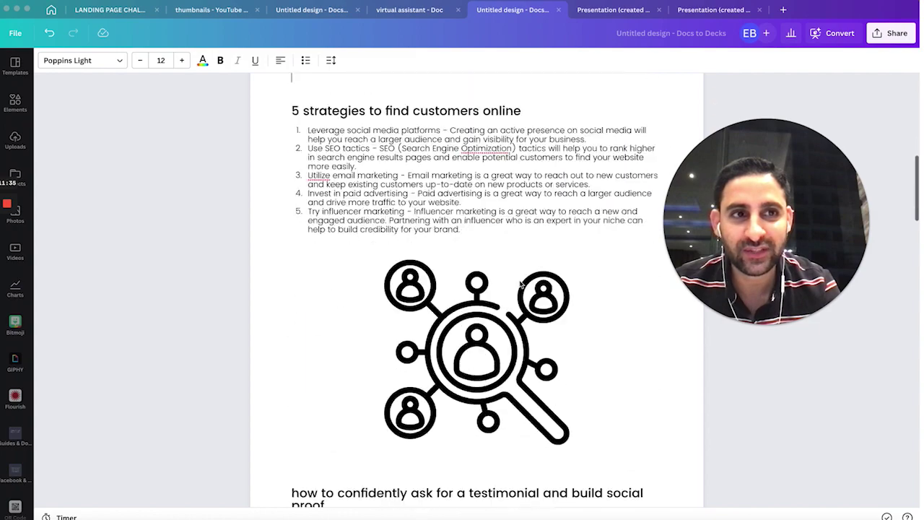
pyautogui.scroll(-5, 520, 284)
pyautogui.scroll(20, 520, 283)
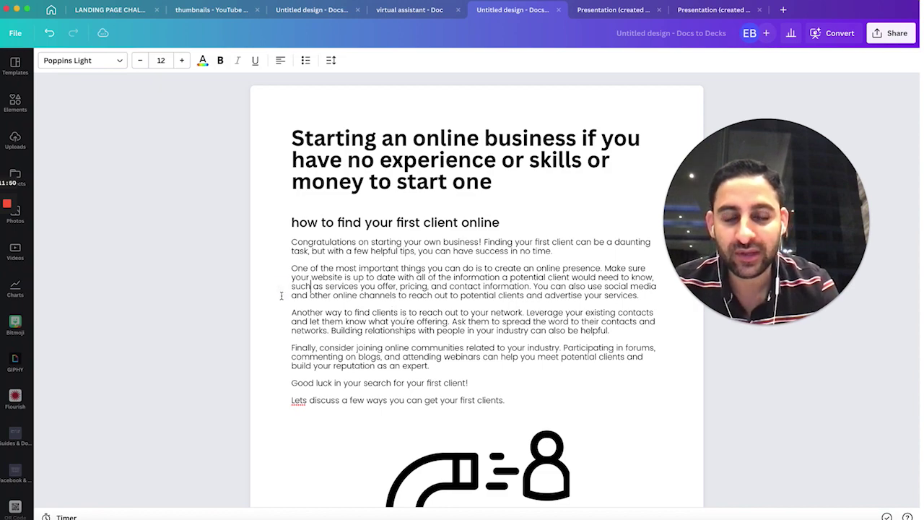
pyautogui.scroll(-20, 301, 389)
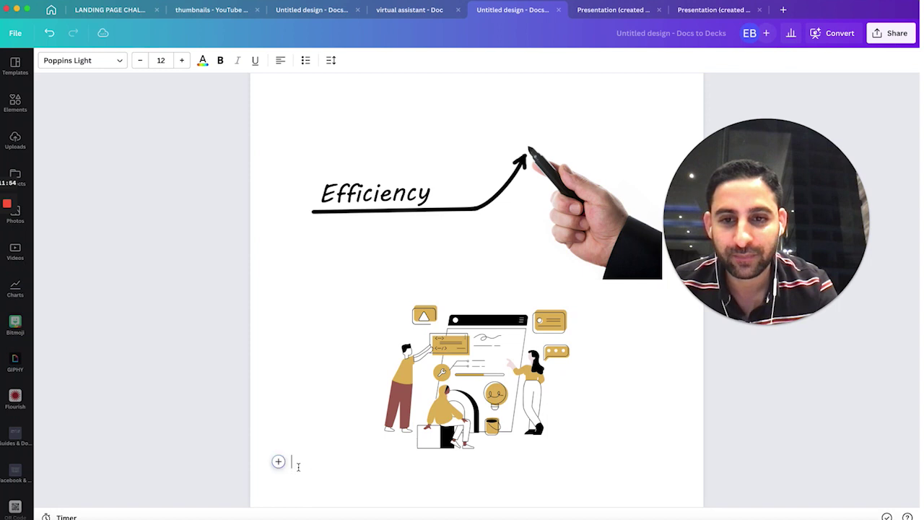
# Add a 'Chapter 1' heading followed by a 'Finding your first customer' subheading
pyautogui.click(278, 462)
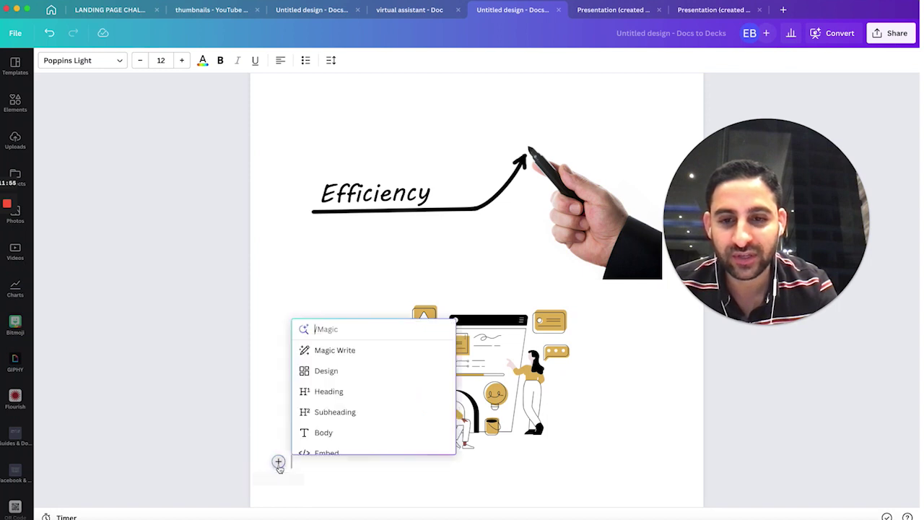
pyautogui.click(325, 390)
pyautogui.write('Chapter 1')
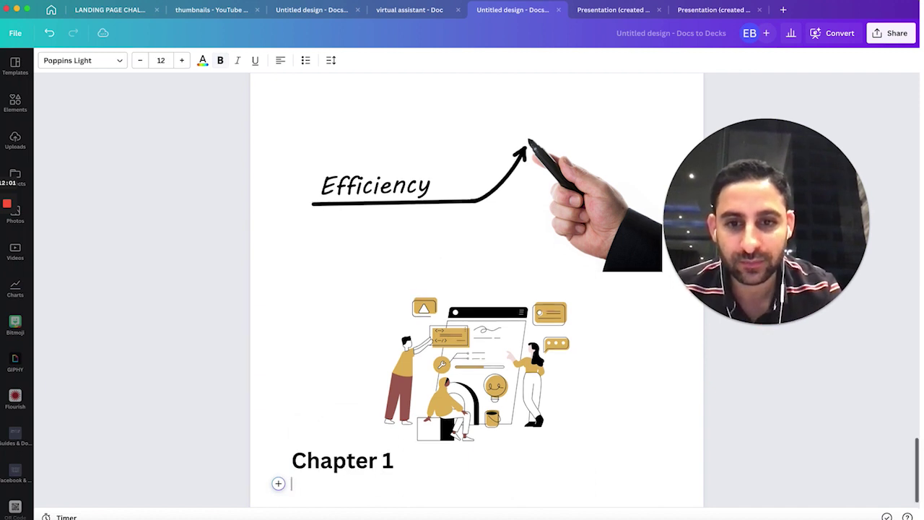
pyautogui.click(278, 483)
pyautogui.click(317, 434)
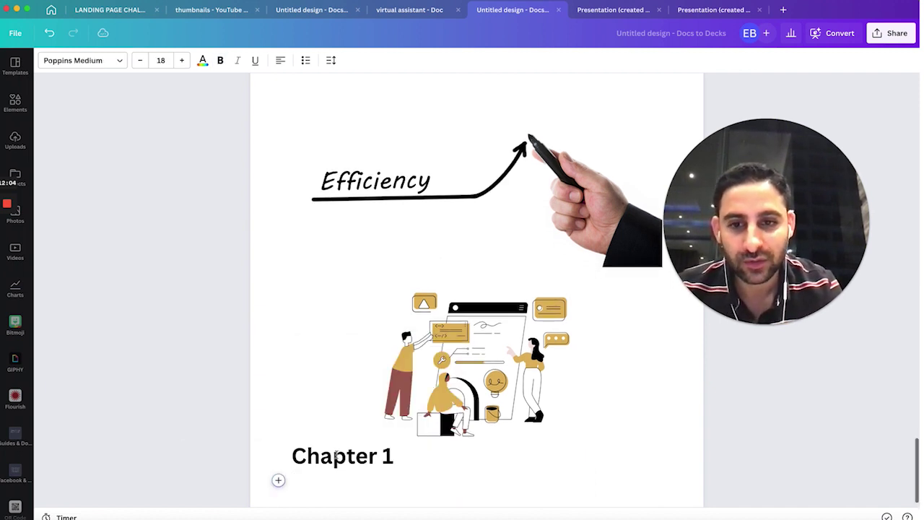
pyautogui.write('Finding y')
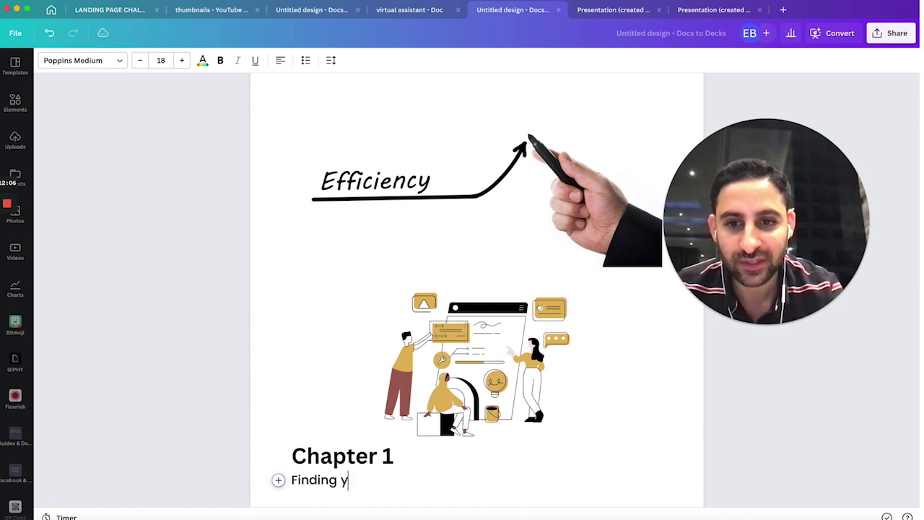
pyautogui.write('our frsst cu')
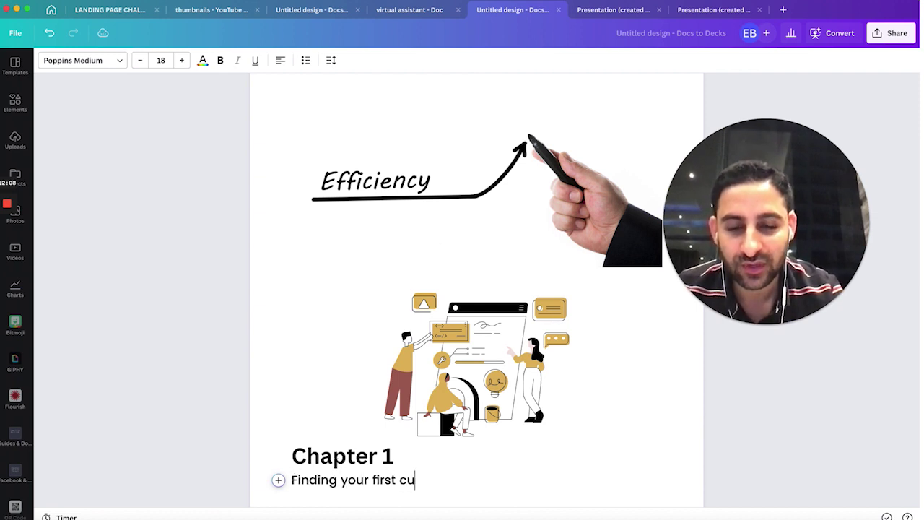
pyautogui.write('stmoerer')
pyautogui.press('Return')
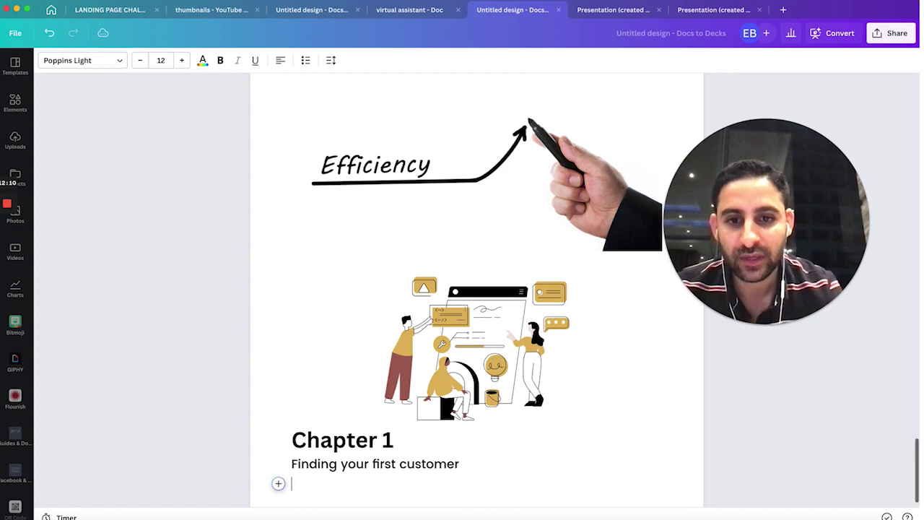
# Add a body line: 'to find your first customer you need to know who your target market is.'
pyautogui.click(278, 484)
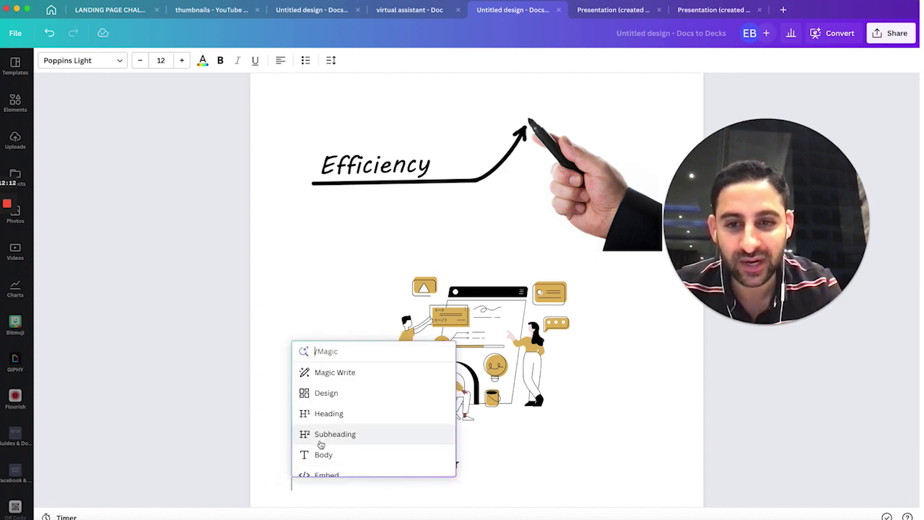
pyautogui.scroll(-2, 320, 444)
pyautogui.click(322, 416)
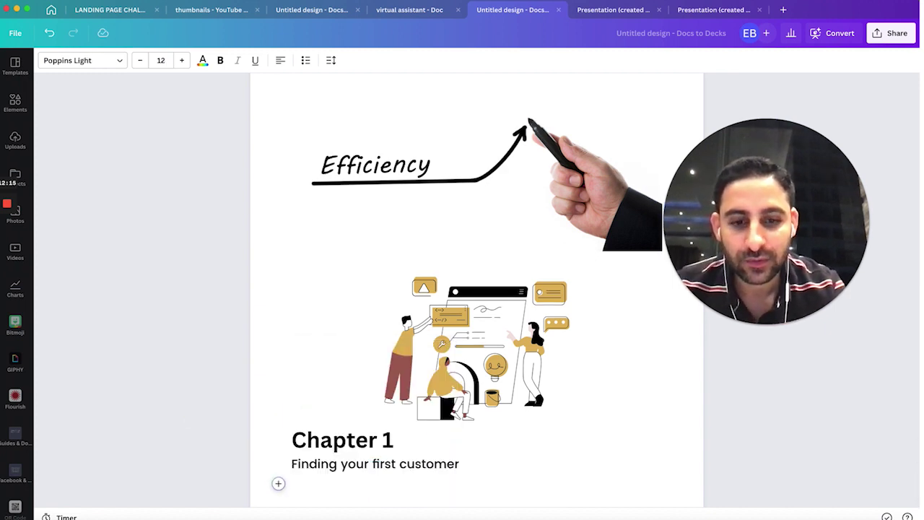
pyautogui.write('to find your first custom')
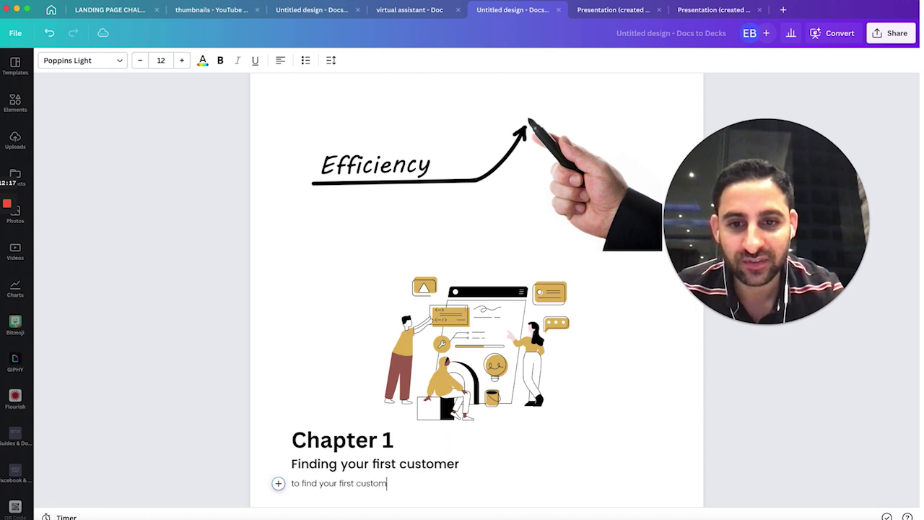
pyautogui.write('er you need to know w')
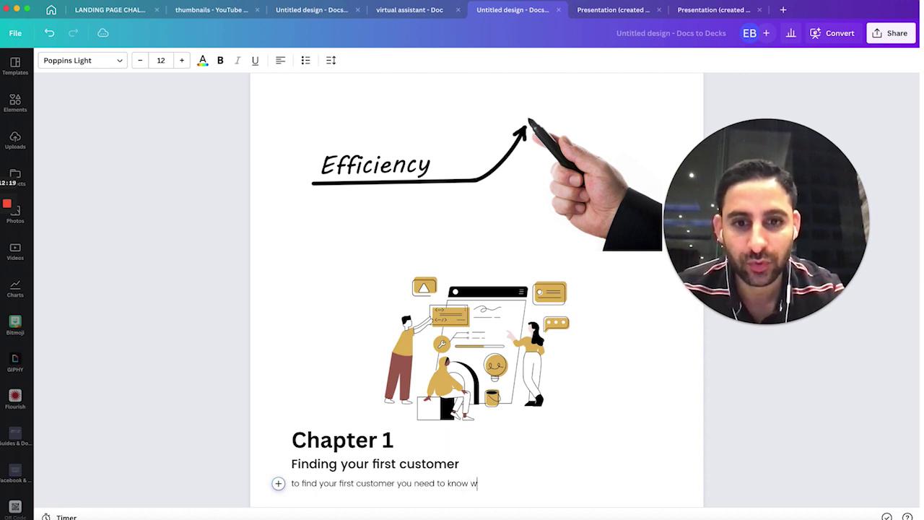
pyautogui.write('ho your target')
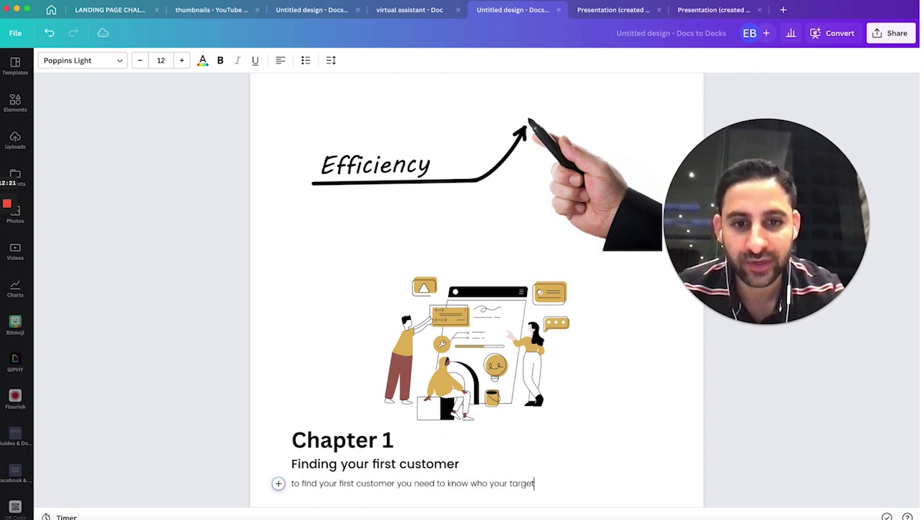
pyautogui.write(' market is.')
pyautogui.press('Return')
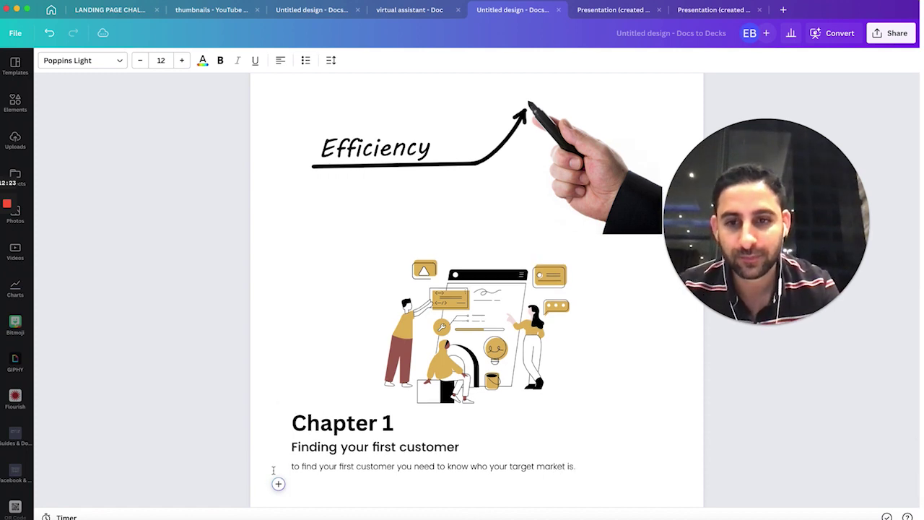
pyautogui.click(278, 484)
# Start a checklist with the item 'create a profile picture for your social media'
pyautogui.scroll(-3, 346, 454)
pyautogui.scroll(-1, 333, 427)
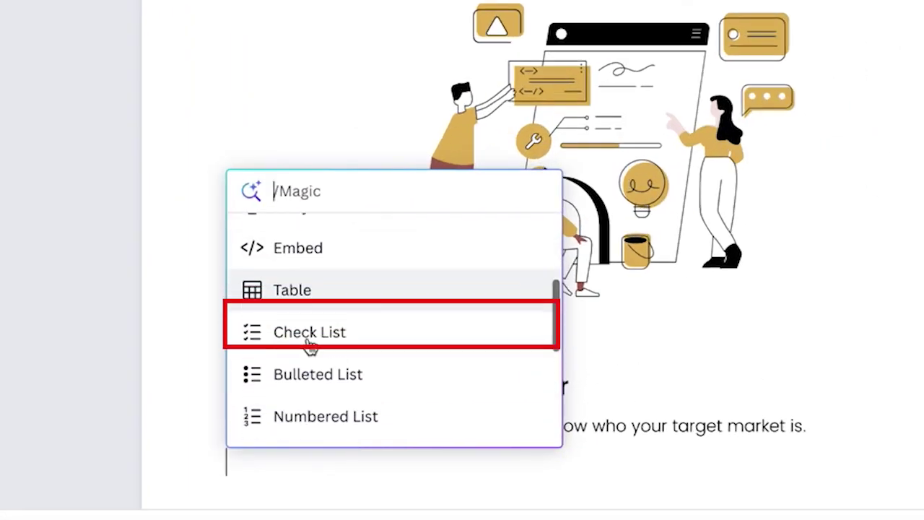
pyautogui.click(308, 340)
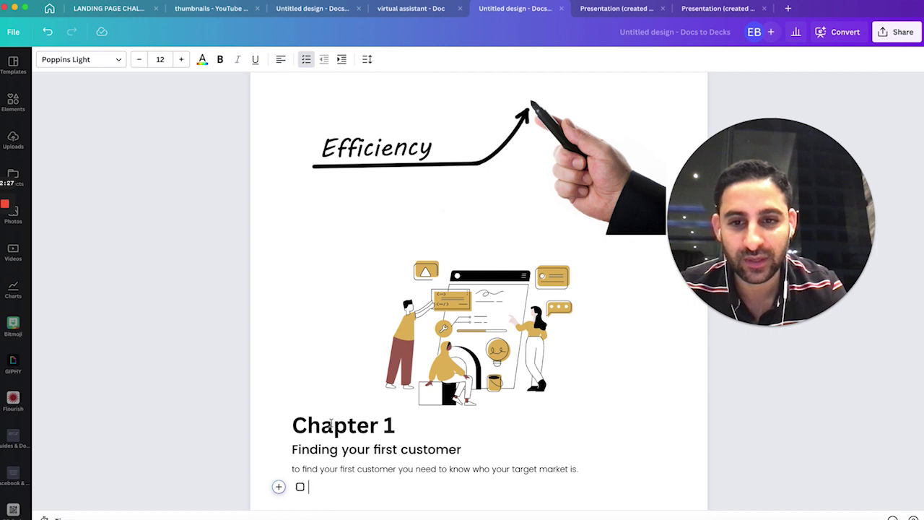
pyautogui.write('create a profile')
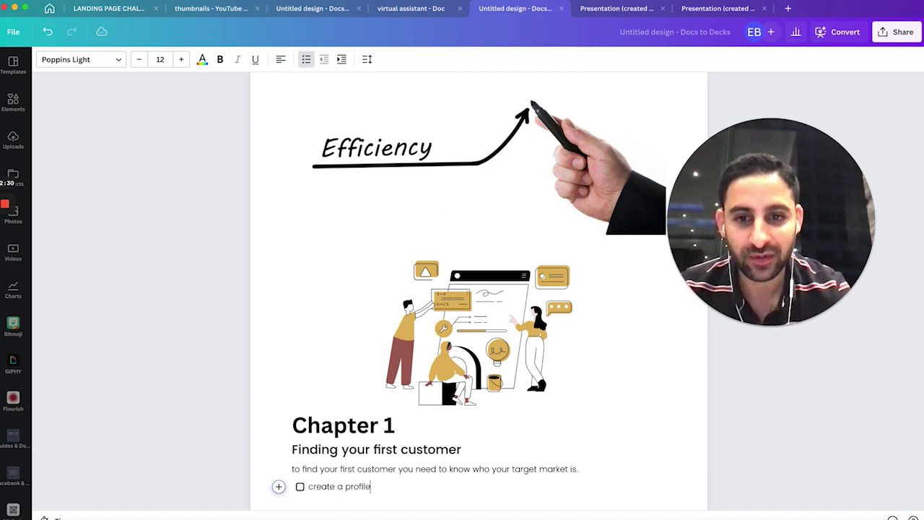
pyautogui.write(' picture for your')
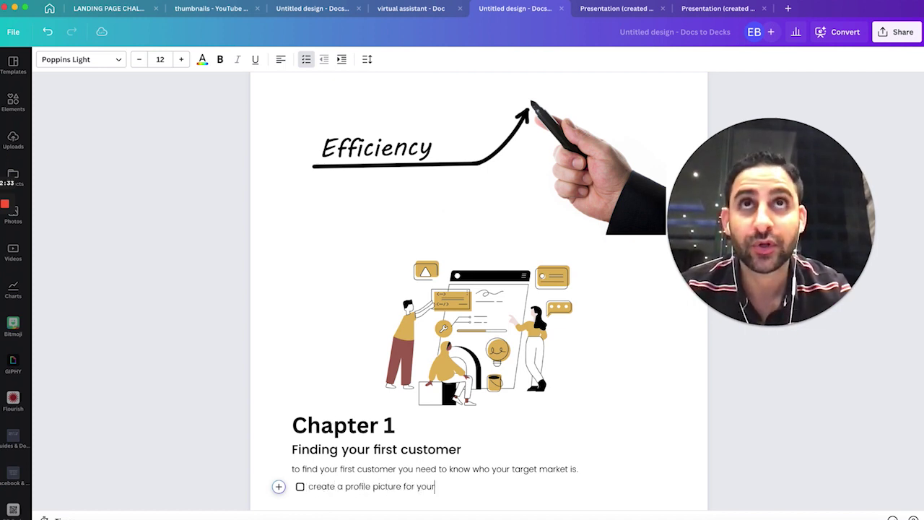
pyautogui.write(' social media')
# Add a second checklist item containing the heart-eyes emoji via the / Emoji menu
pyautogui.press('Return')
pyautogui.write('/')
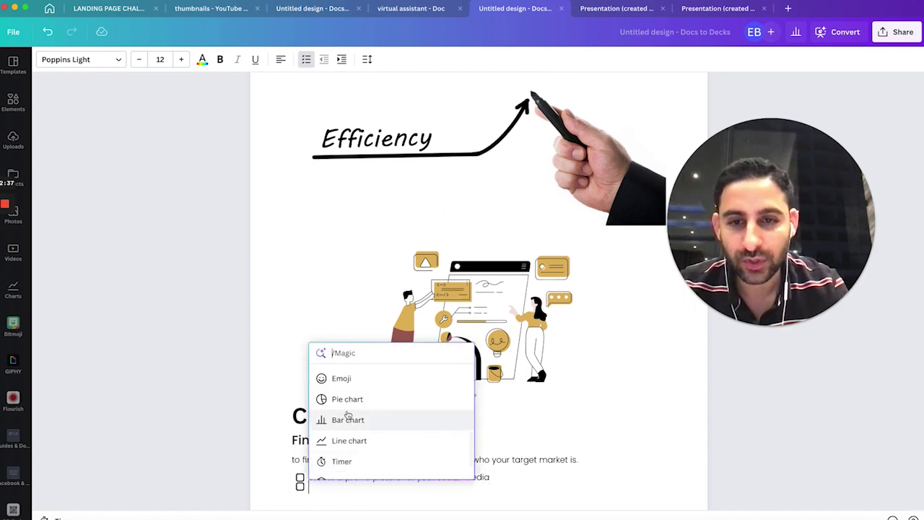
pyautogui.scroll(-1, 347, 404)
pyautogui.scroll(-1, 347, 404)
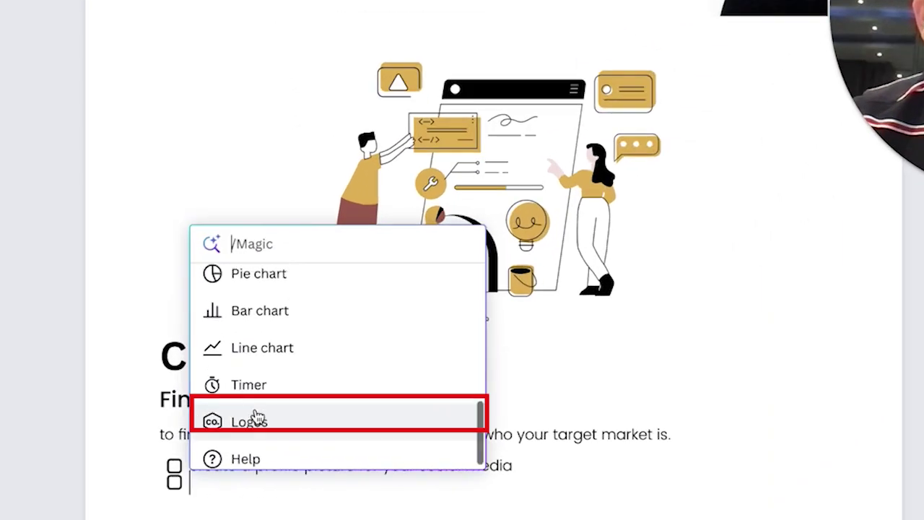
pyautogui.scroll(2, 348, 388)
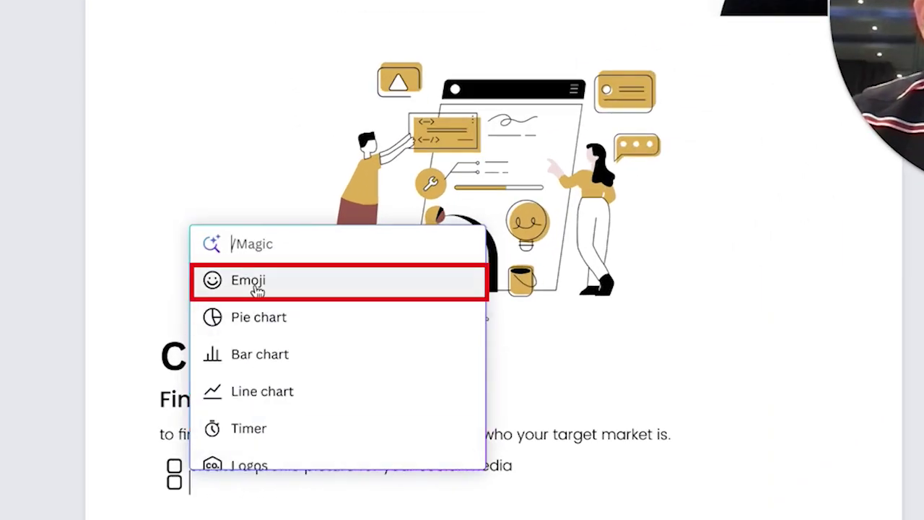
pyautogui.click(256, 289)
pyautogui.click(260, 325)
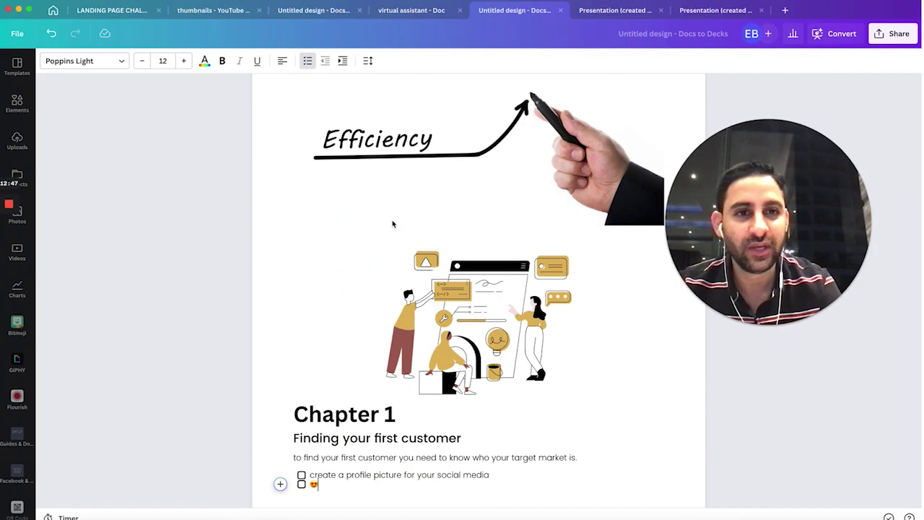
pyautogui.scroll(20, 392, 224)
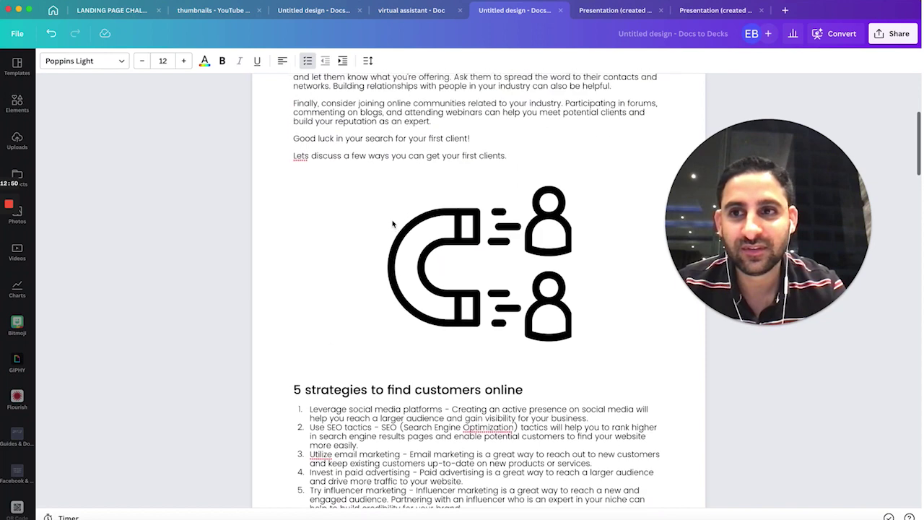
# Scroll back to the doc's bold online-business title and first client-finding section
pyautogui.scroll(5, 392, 224)
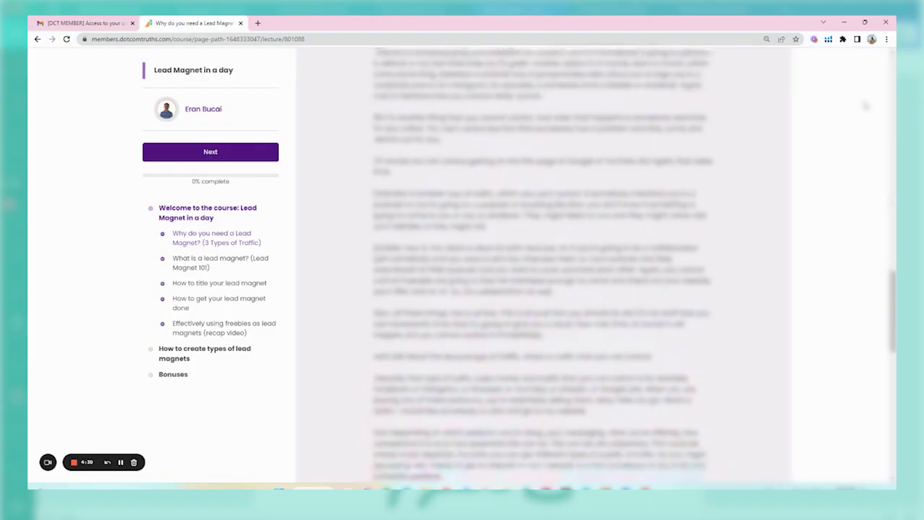
pyautogui.scroll(-5, 200, 284)
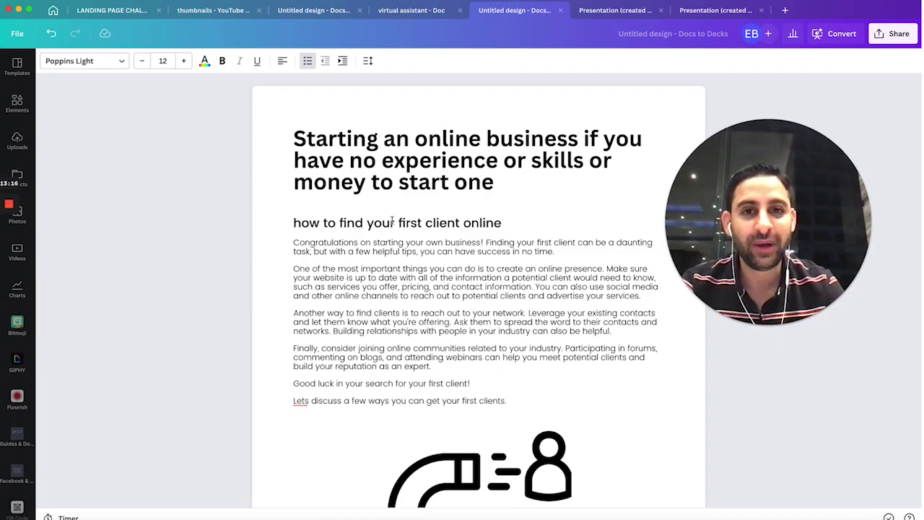
pyautogui.moveTo(736, 223)
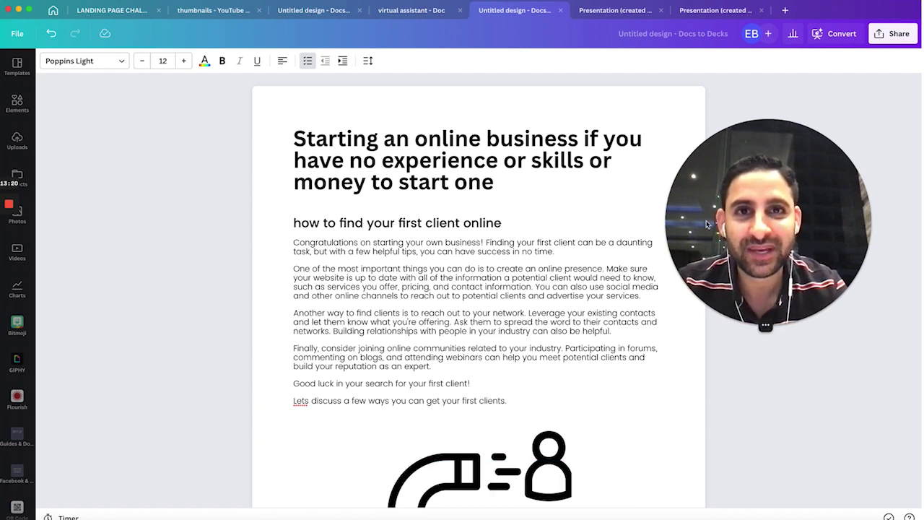